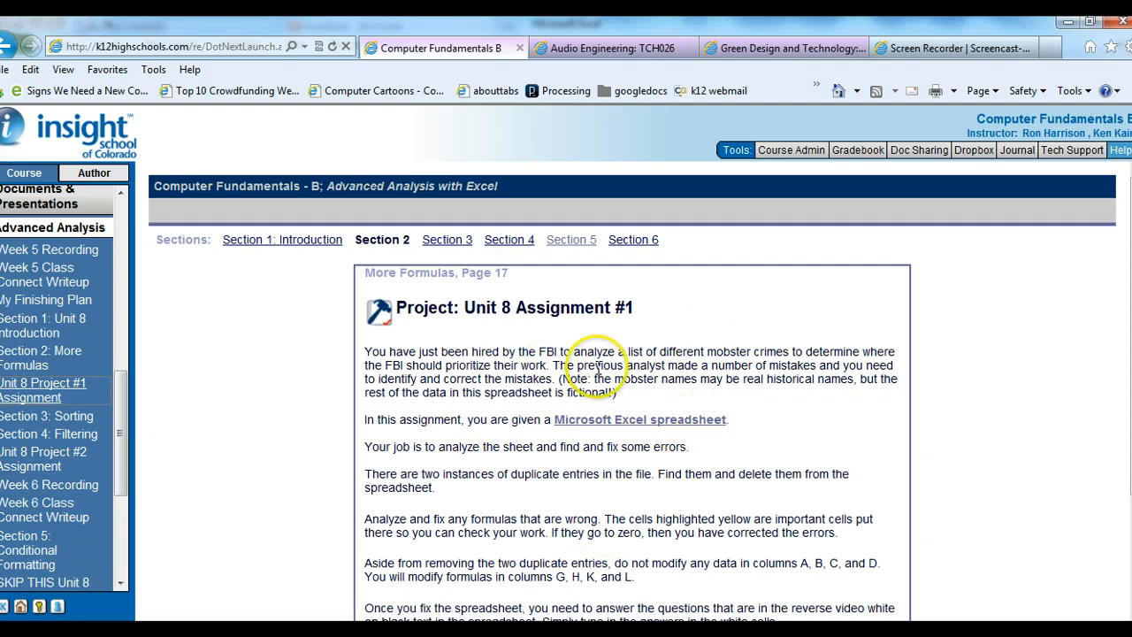
# Open the Microsoft Excel spreadsheet linked in the Unit 8 Assignment #1 instructions and enable editing for it
pyautogui.click(637, 421)
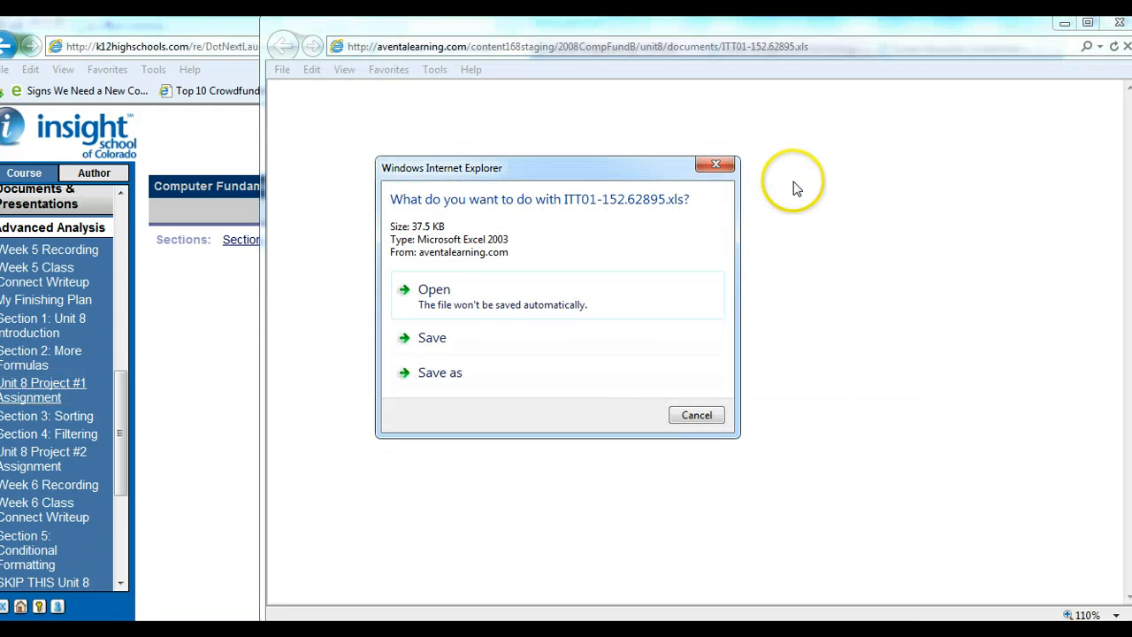
pyautogui.click(478, 298)
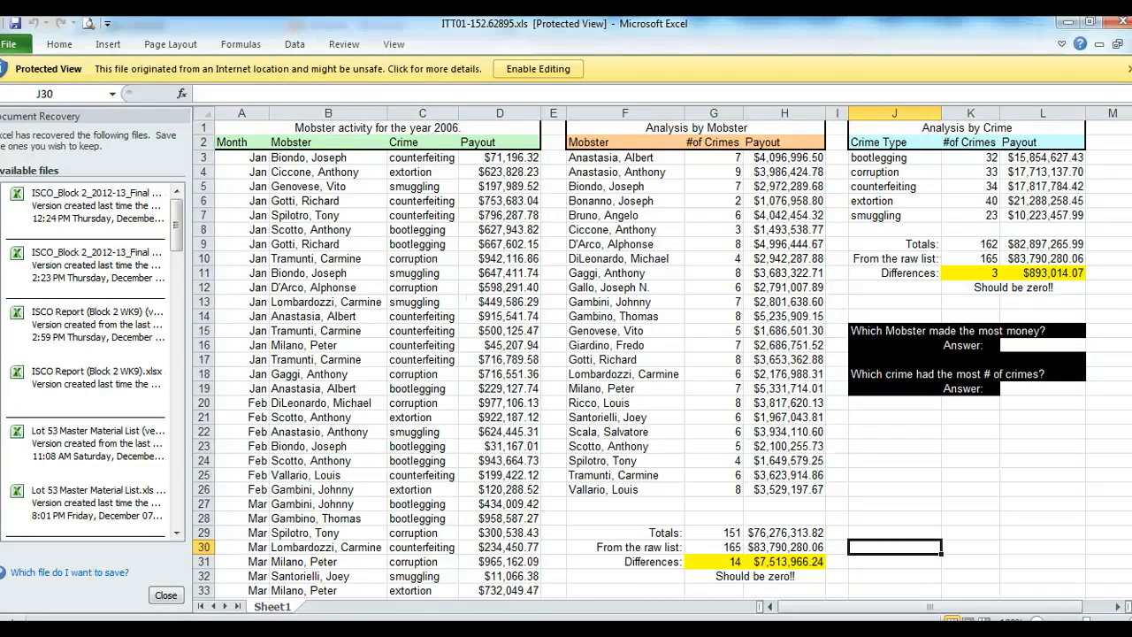
pyautogui.scroll(-20, 640, 354)
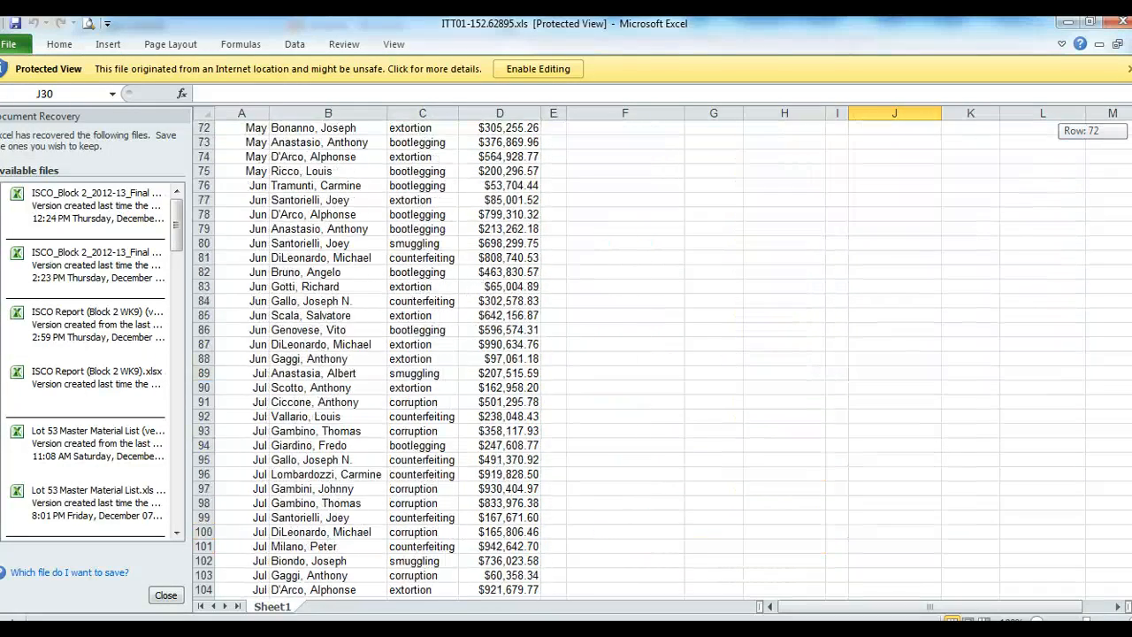
pyautogui.scroll(-18, 566, 354)
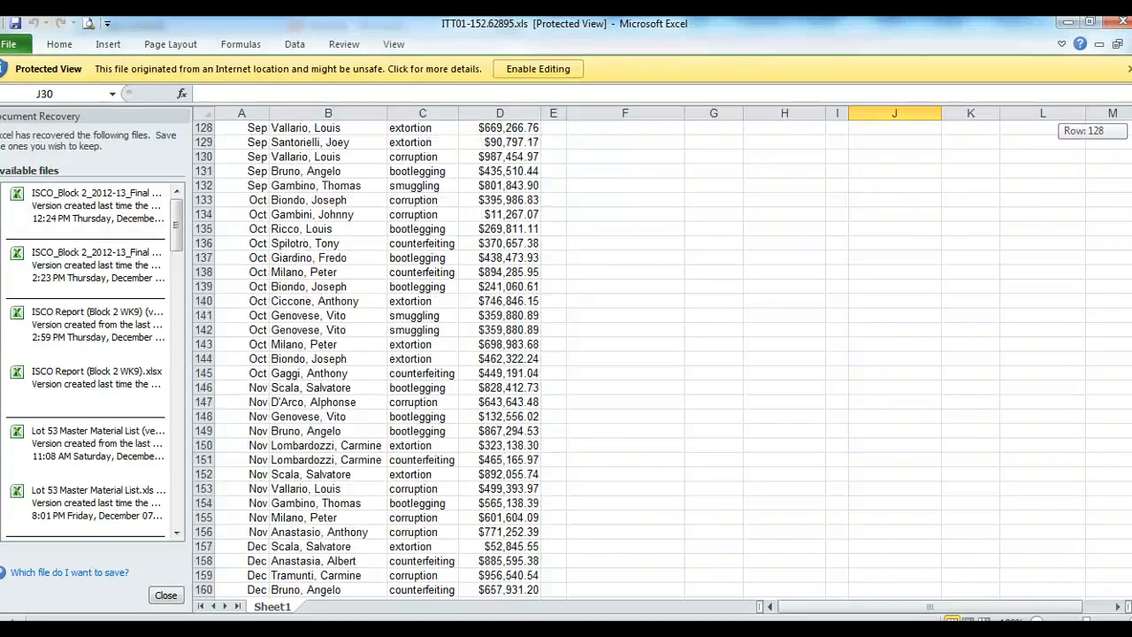
pyautogui.scroll(-2, 566, 354)
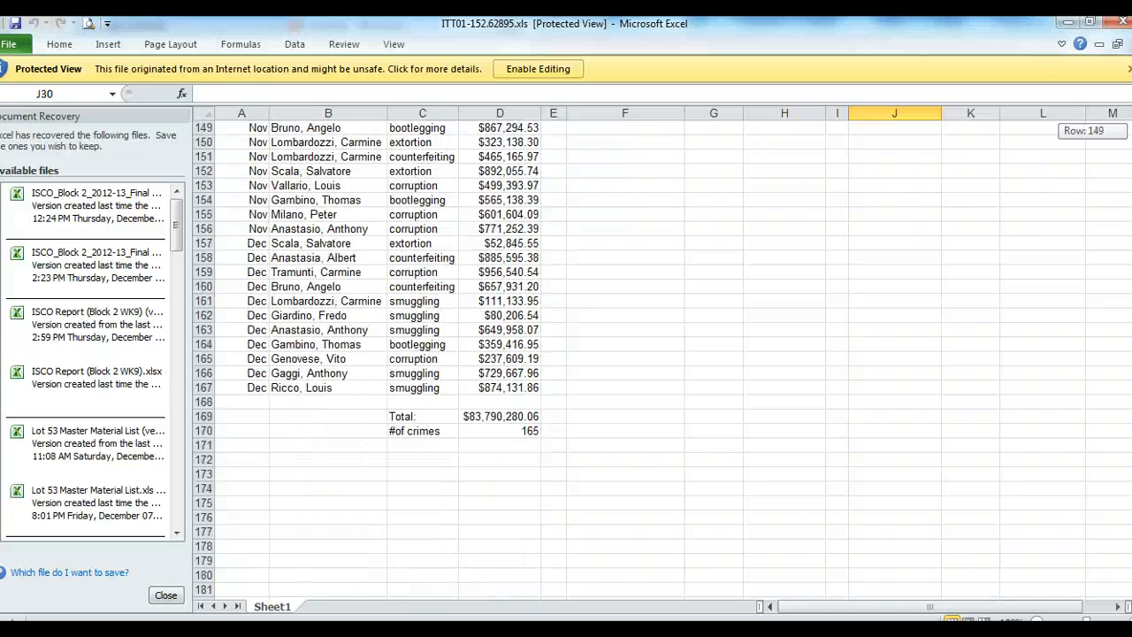
pyautogui.scroll(20, 566, 354)
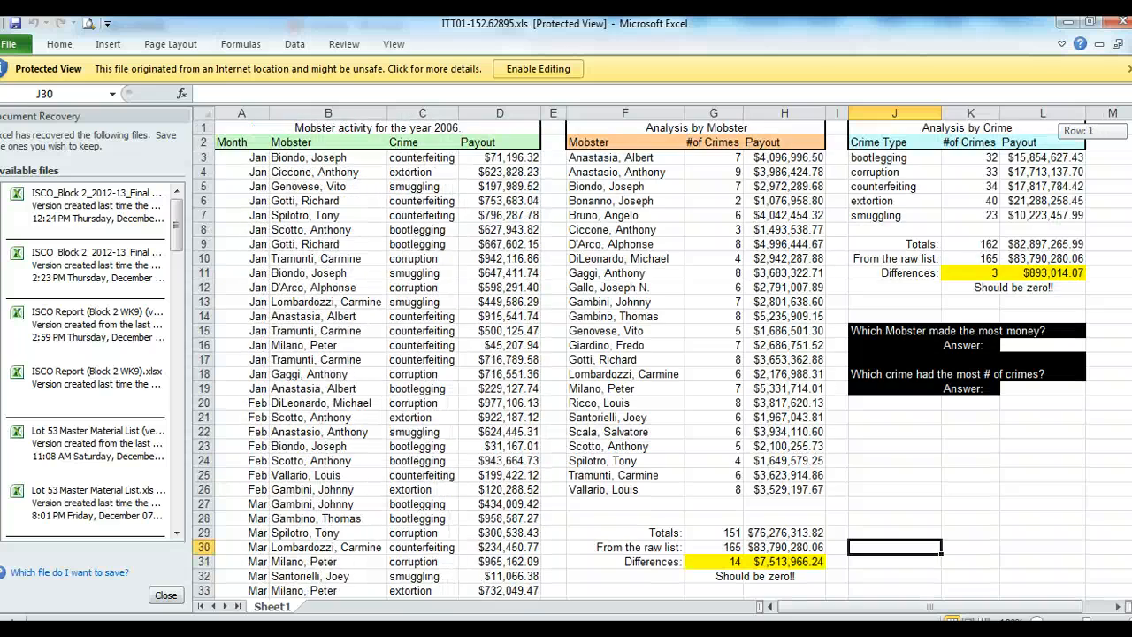
pyautogui.click(537, 69)
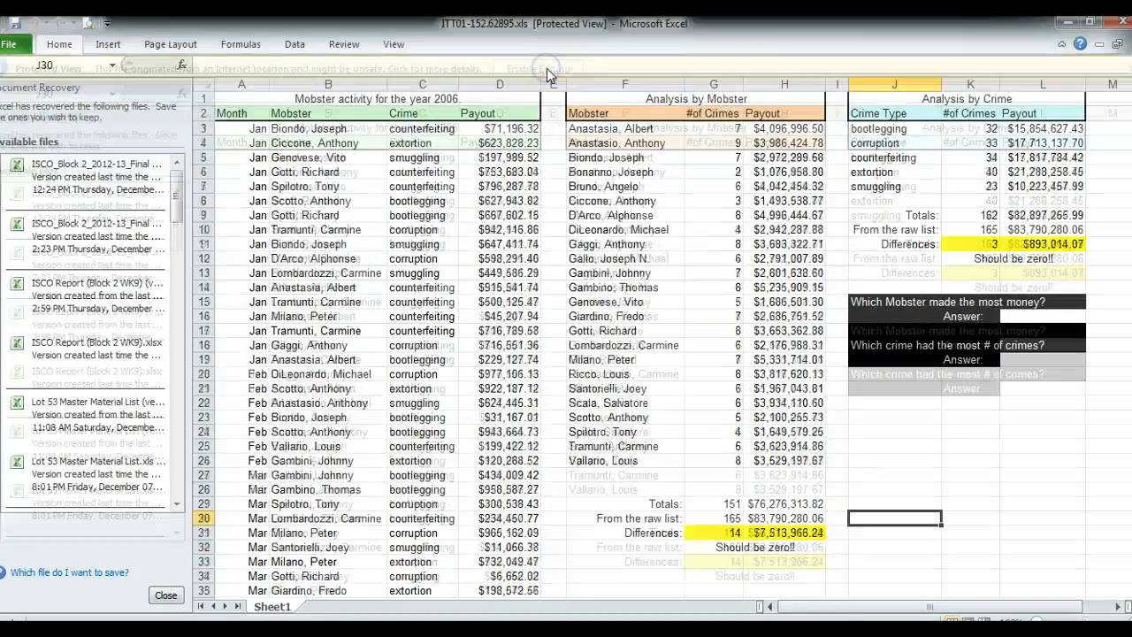
# Inspect the totals, raw-list and differences cells for crime count and payout in the Analysis by Crime table
pyautogui.click(288, 174)
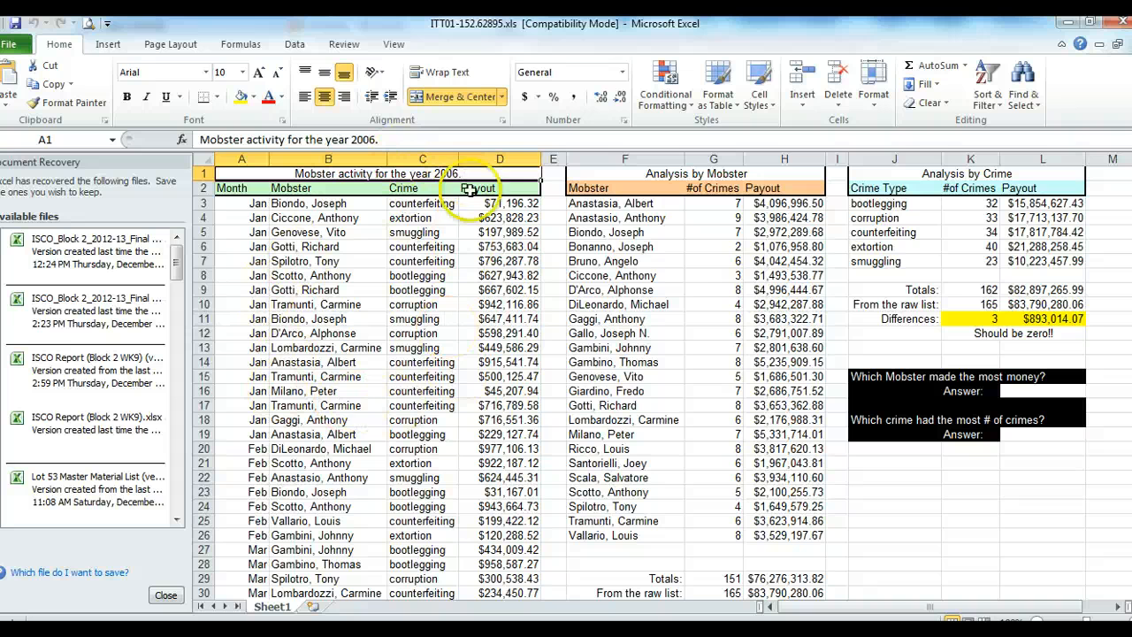
pyautogui.click(965, 290)
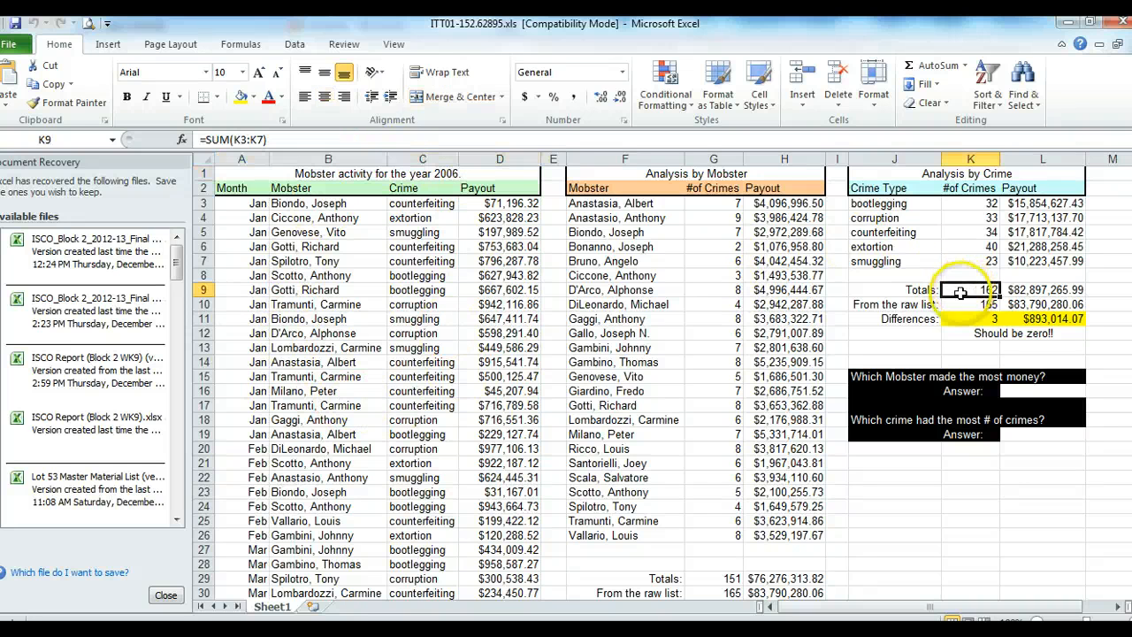
pyautogui.click(973, 304)
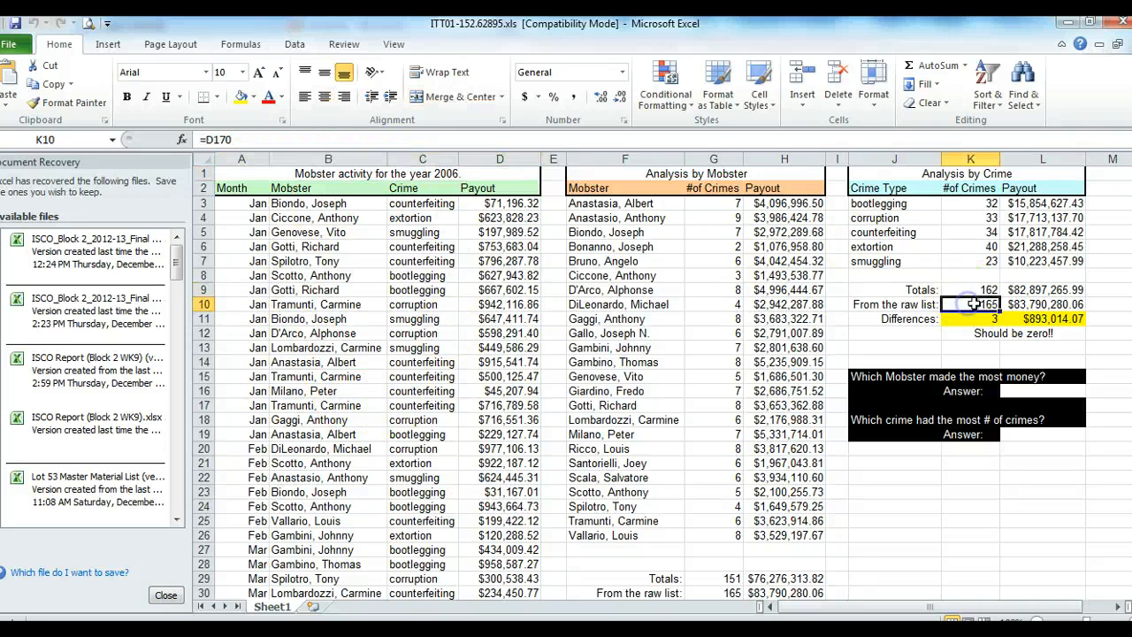
pyautogui.click(1017, 305)
pyautogui.click(969, 290)
pyautogui.click(925, 289)
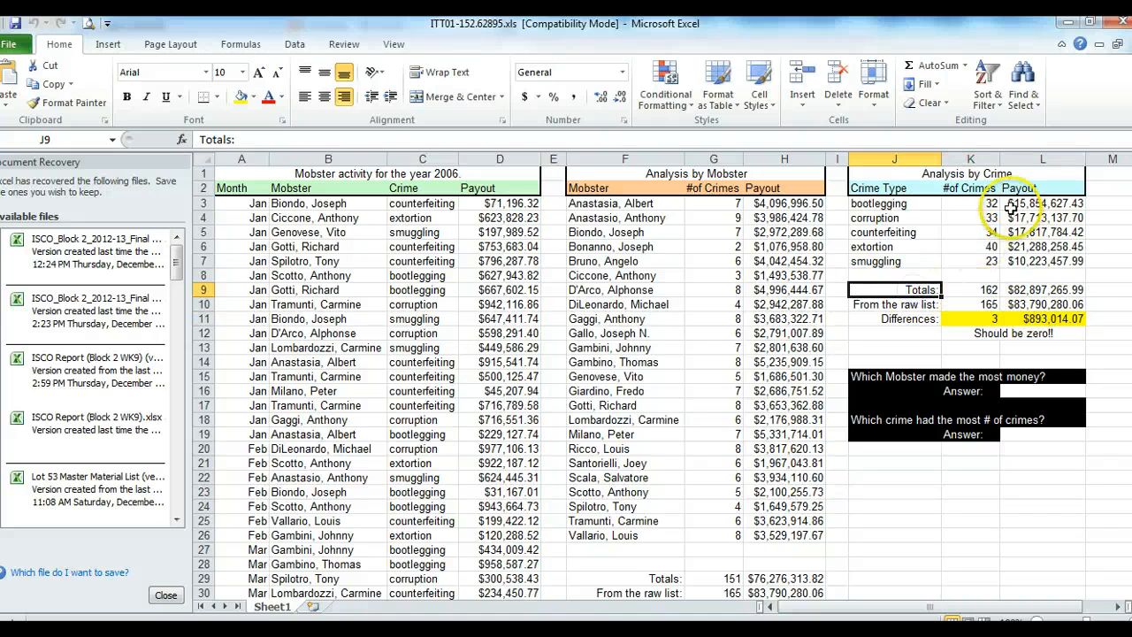
pyautogui.click(1017, 291)
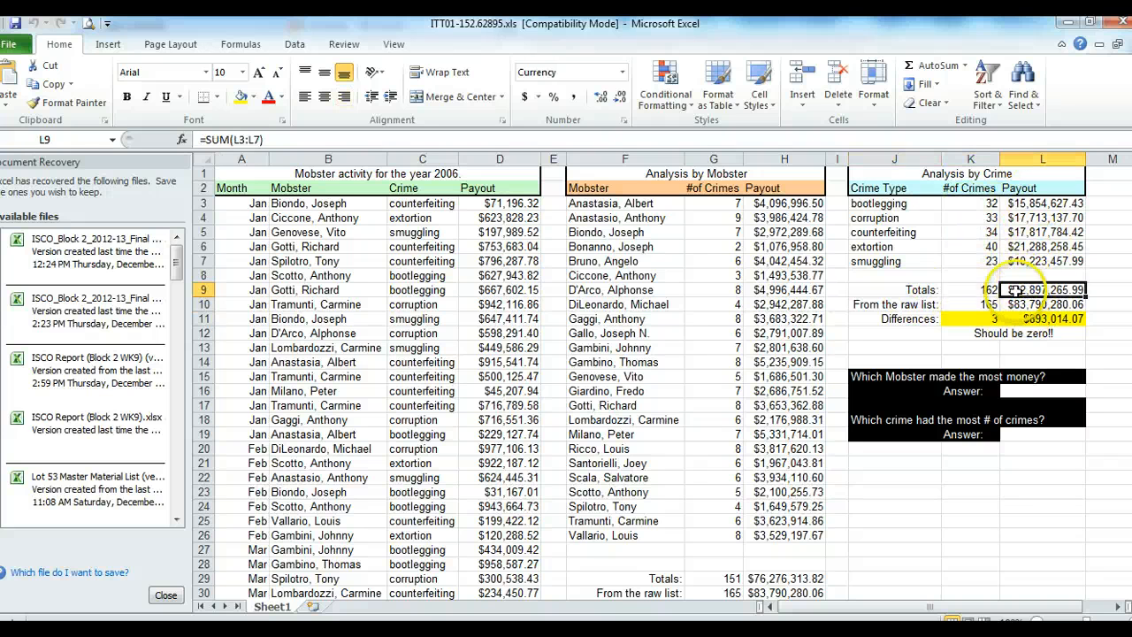
pyautogui.click(987, 305)
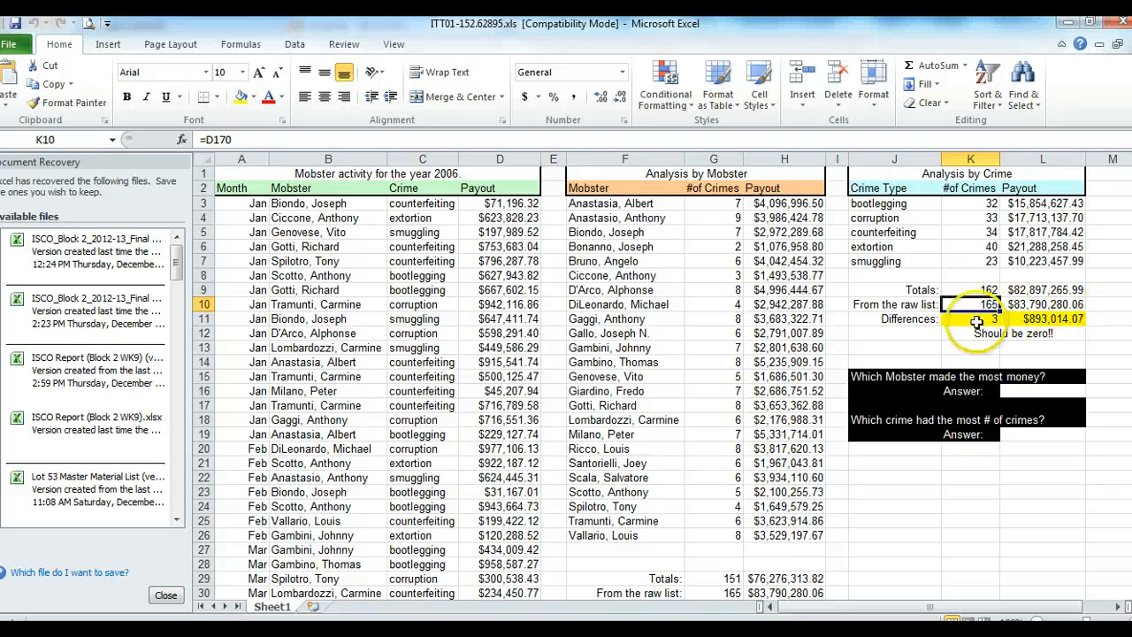
pyautogui.click(978, 321)
pyautogui.click(1018, 321)
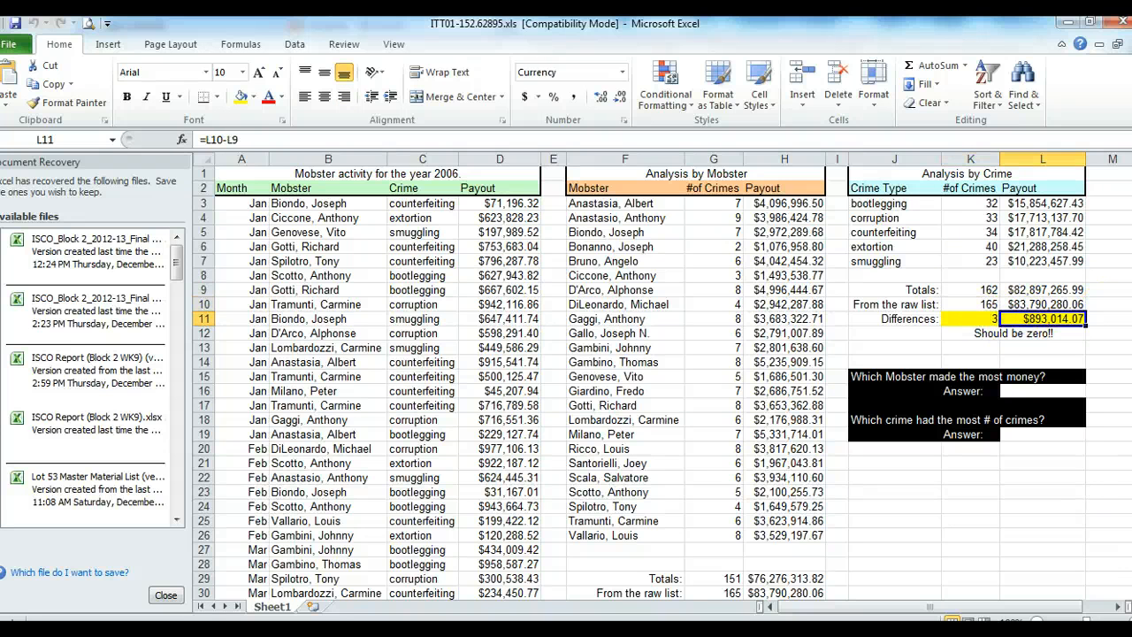
# Examine the Analysis by Mobster table's differences, payout formula in H24 and raw-list cells against the activity list
pyautogui.scroll(-2, 663, 383)
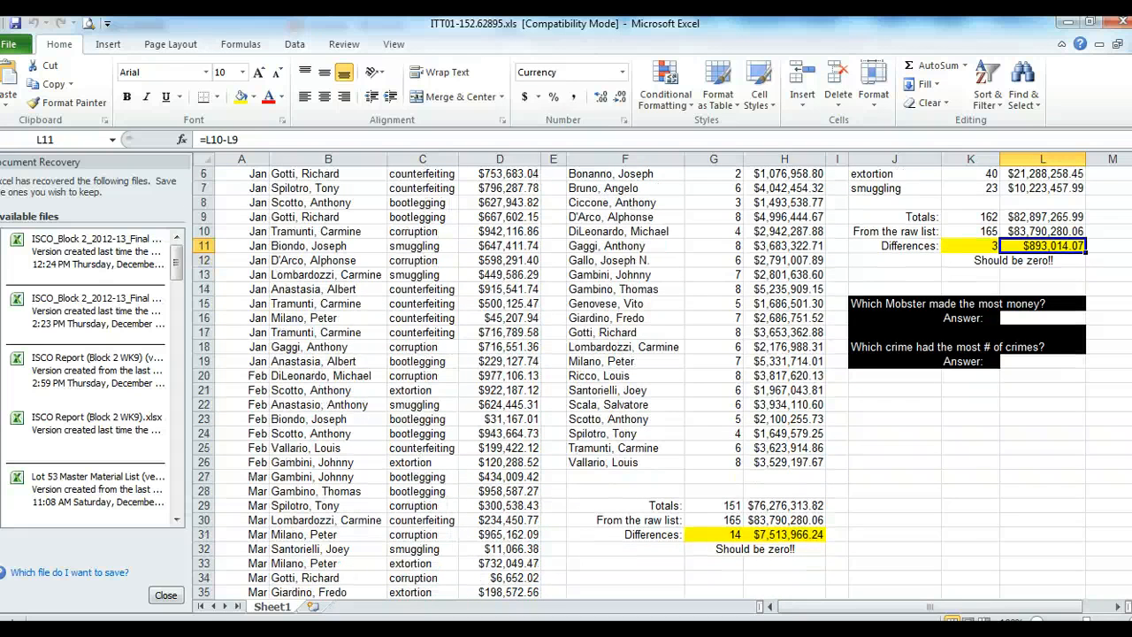
pyautogui.click(727, 534)
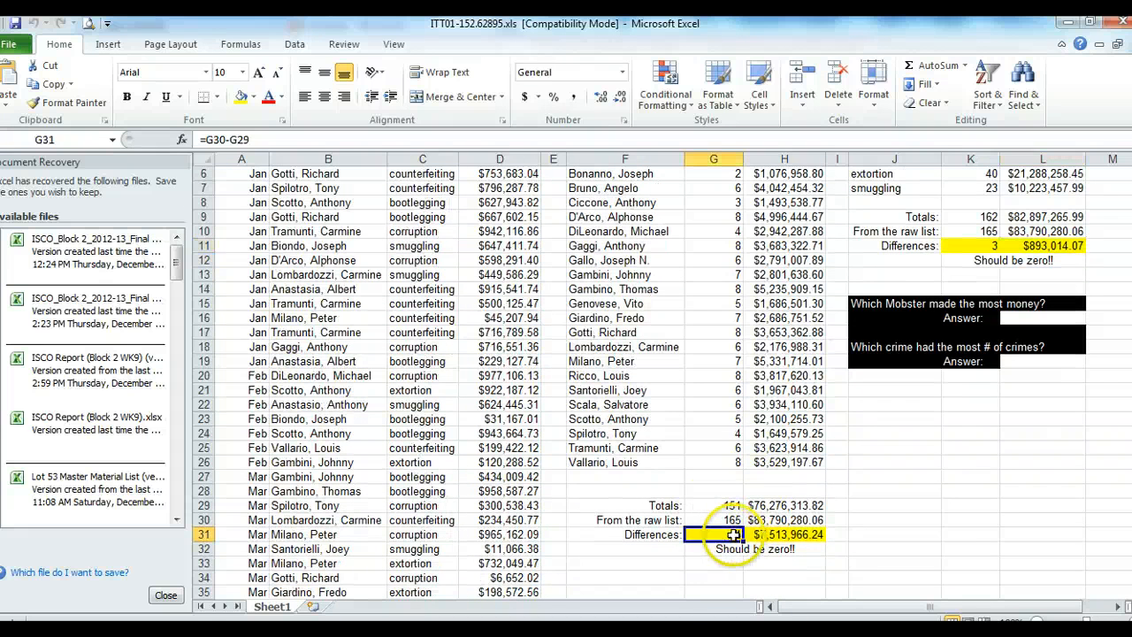
pyautogui.click(807, 536)
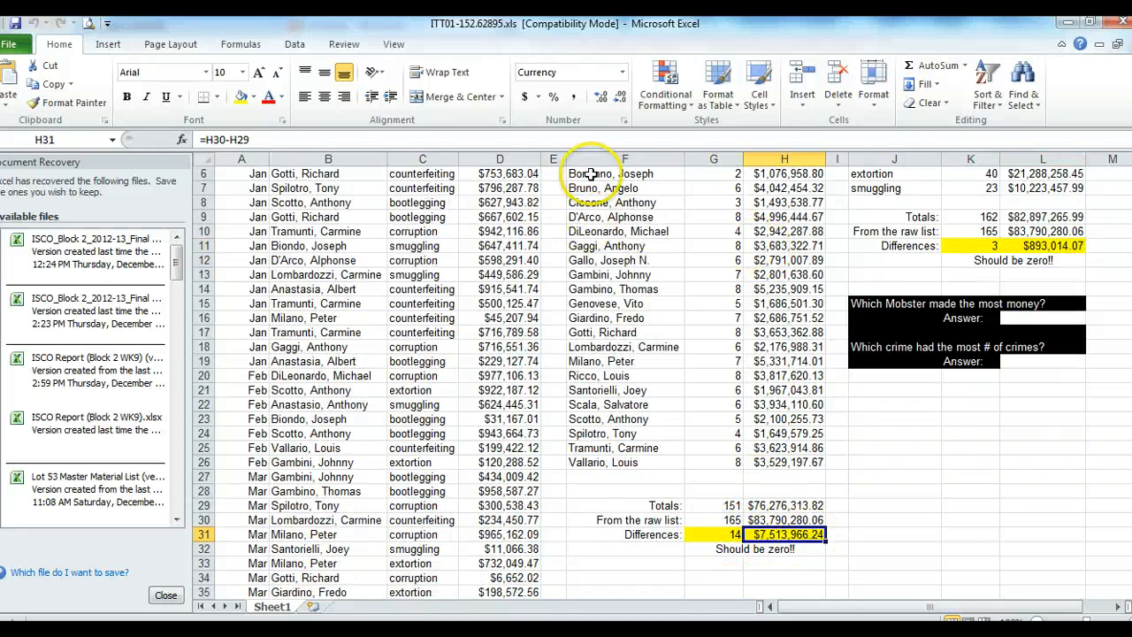
pyautogui.moveTo(591, 174); pyautogui.dragTo(740, 435)
pyautogui.click(770, 436)
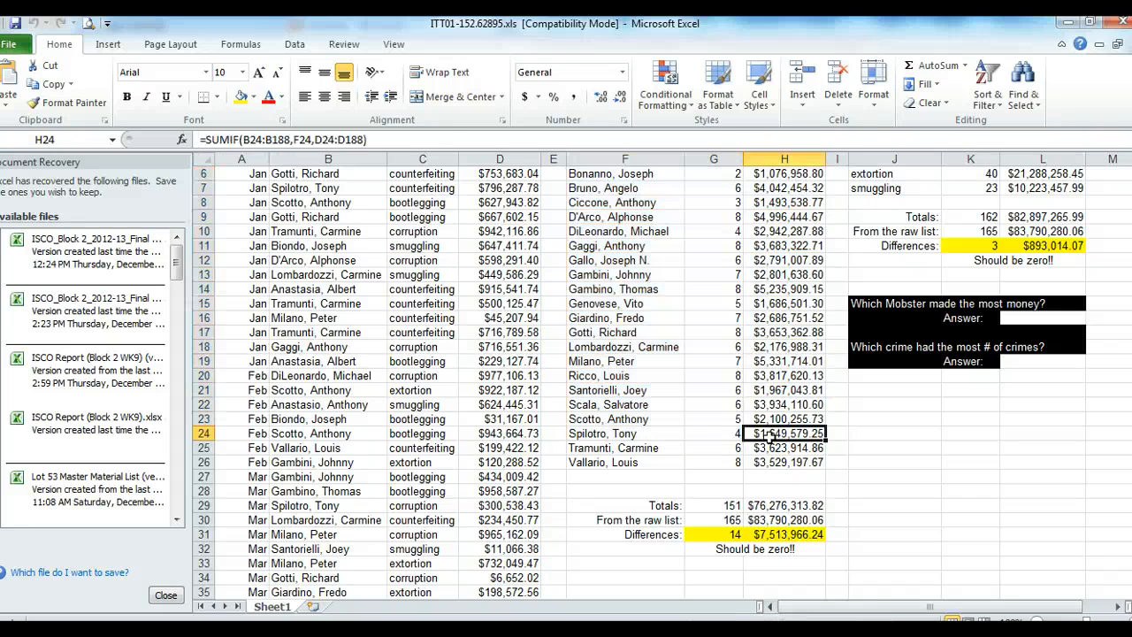
pyautogui.moveTo(719, 505)
pyautogui.mouseDown()
pyautogui.moveTo(777, 505)
pyautogui.moveTo(724, 521)
pyautogui.mouseUp()
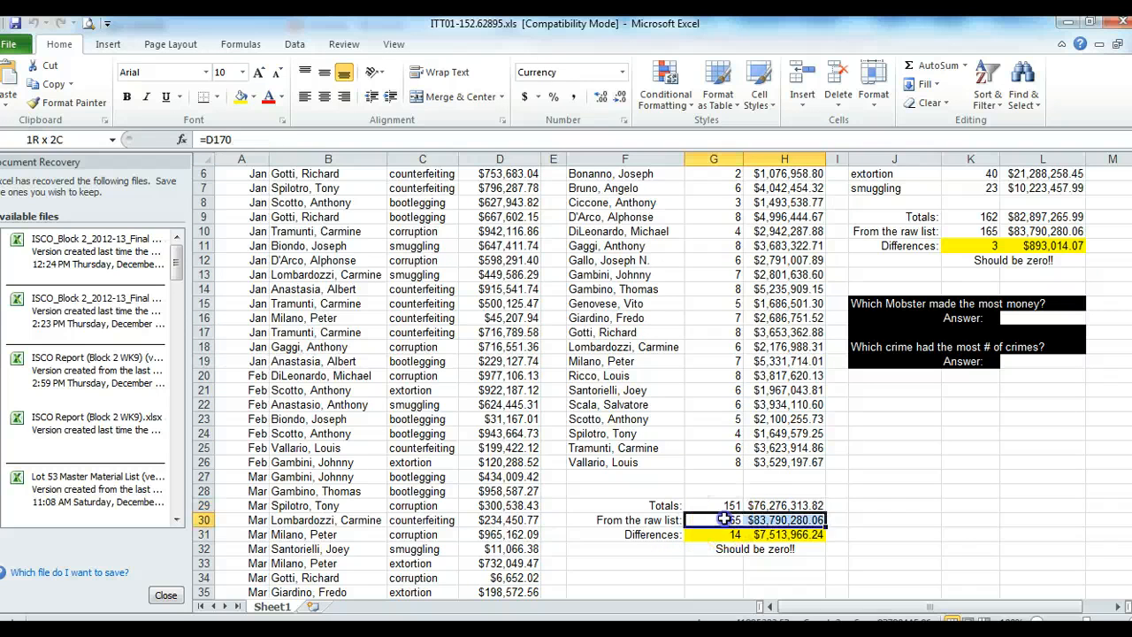
pyautogui.moveTo(285, 247); pyautogui.dragTo(442, 439)
pyautogui.click(531, 505)
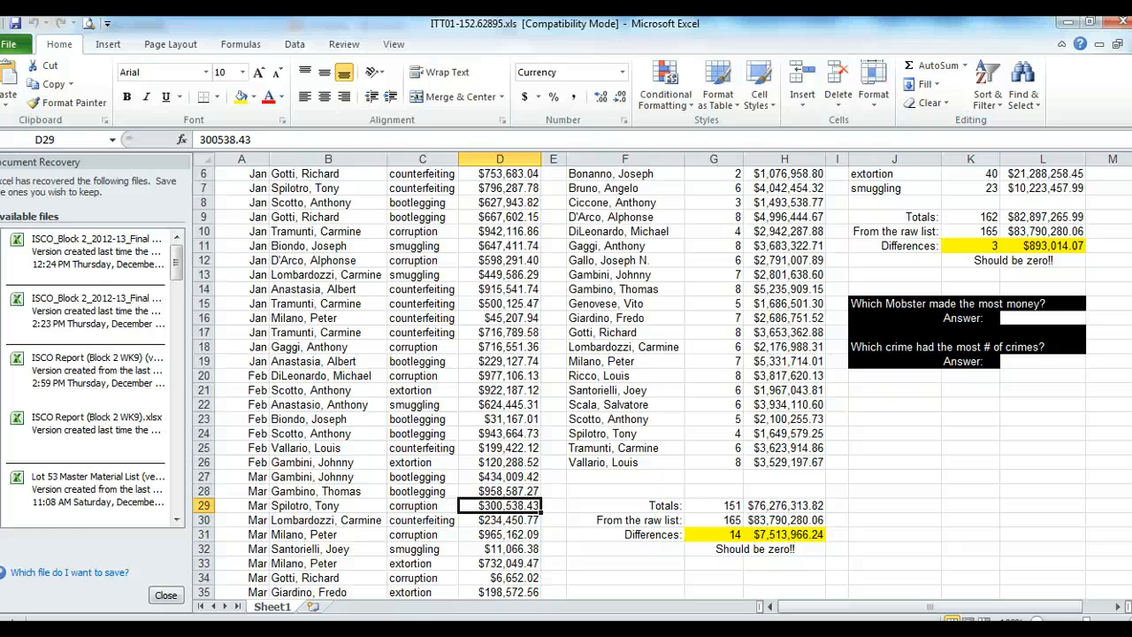
# Switch to the Computer Fundamentals B page in Internet Explorer and read the instruction about duplicate entries
pyautogui.scroll(2, 620, 380)
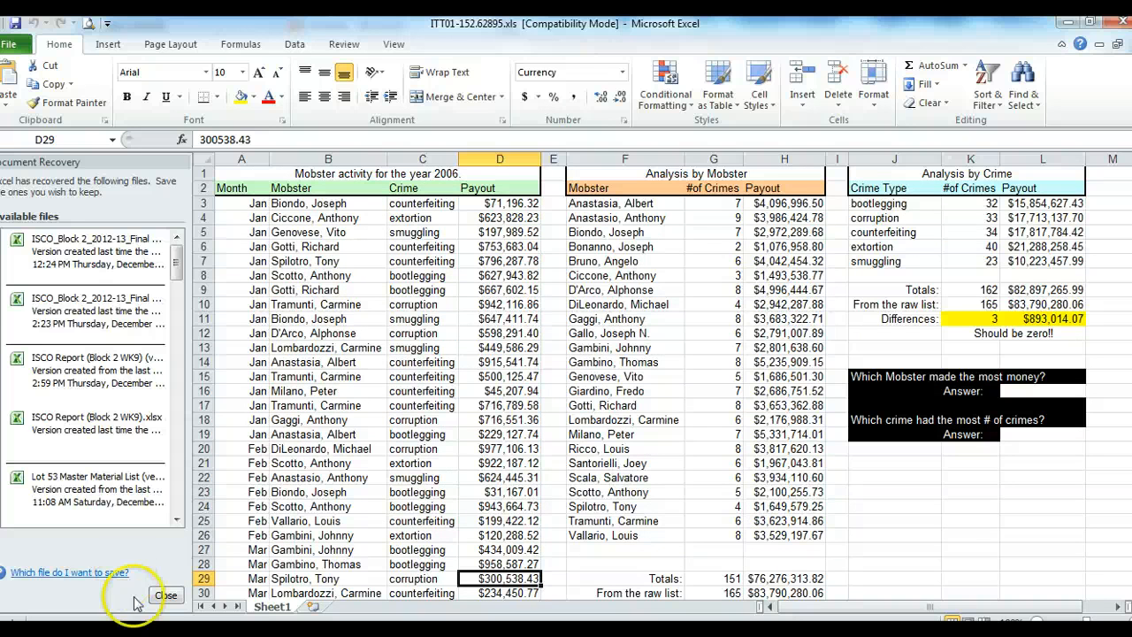
pyautogui.click(107, 630)
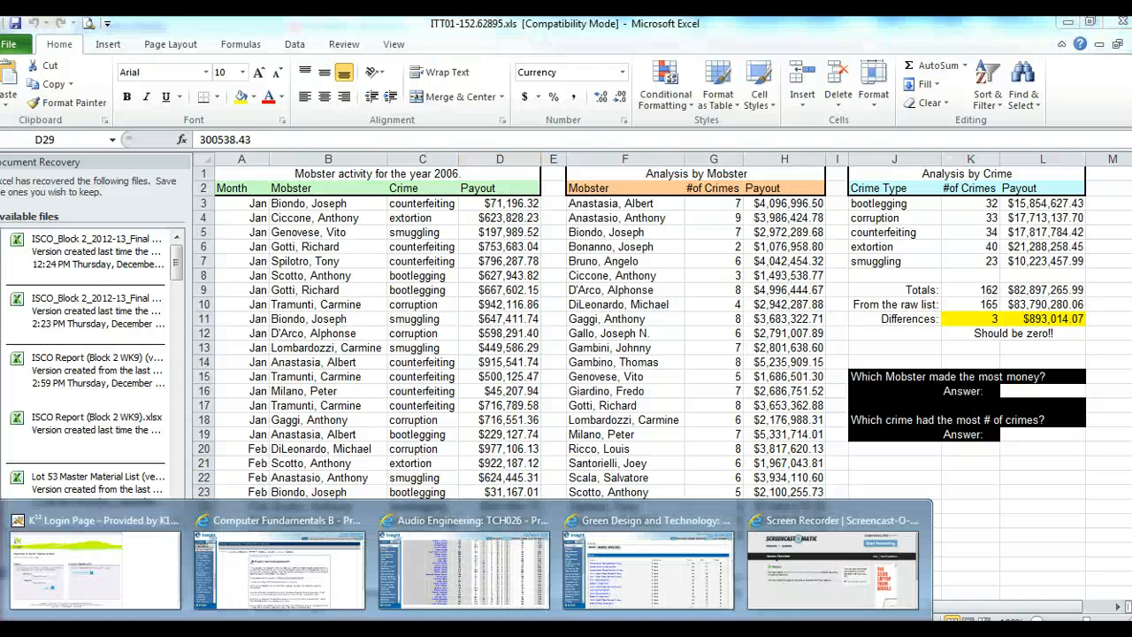
pyautogui.click(277, 573)
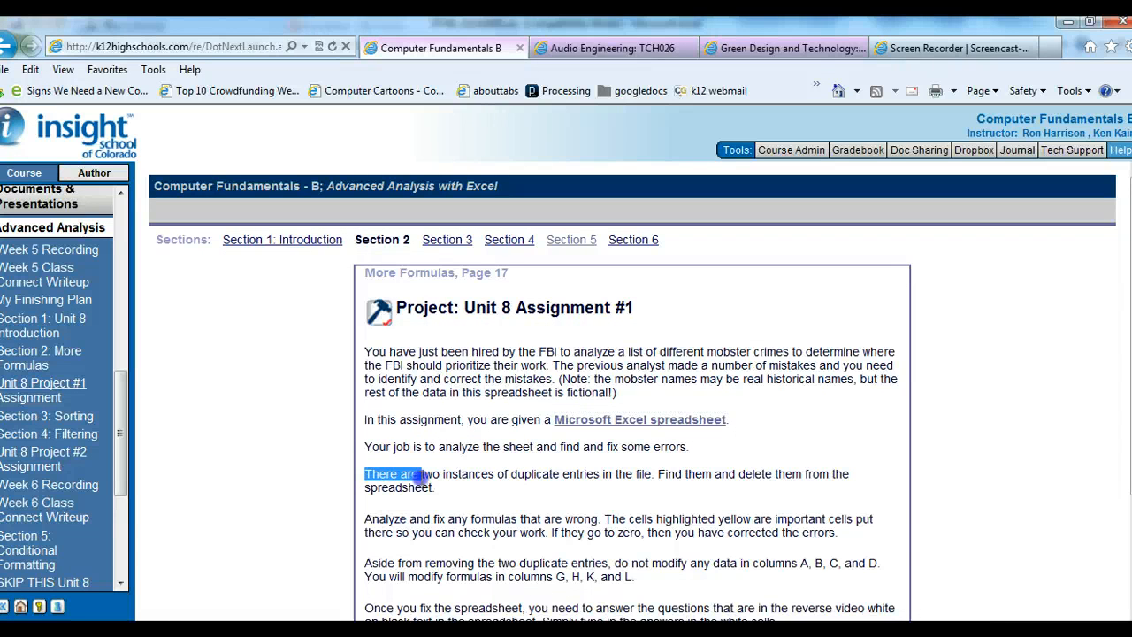
pyautogui.tripleClick(384, 475)
pyautogui.click(591, 478)
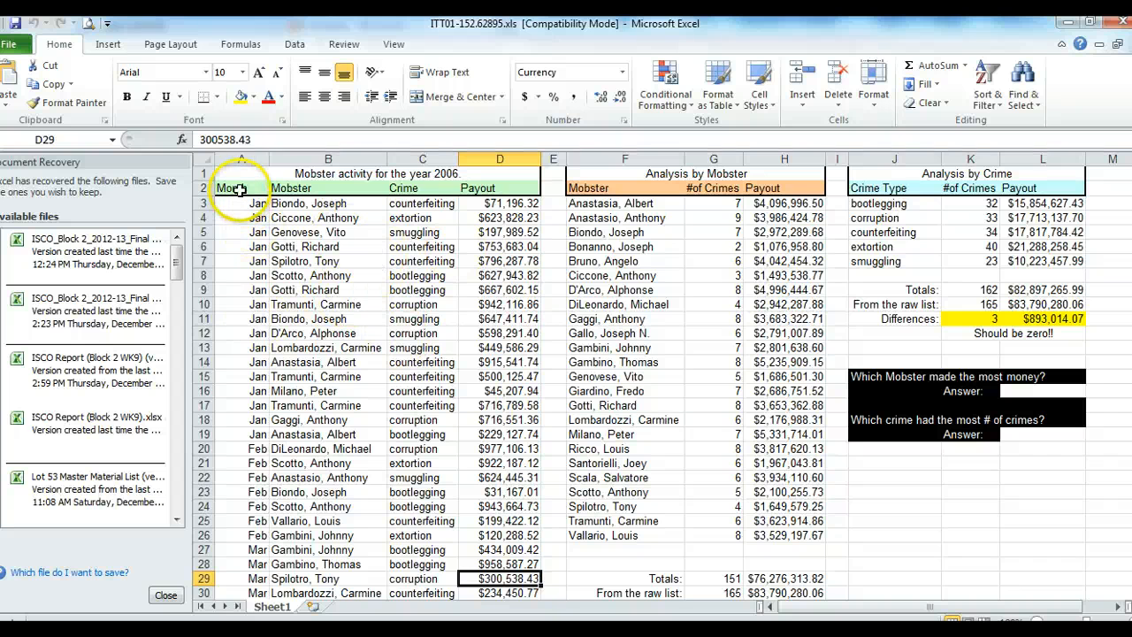
pyautogui.moveTo(239, 189); pyautogui.dragTo(511, 188)
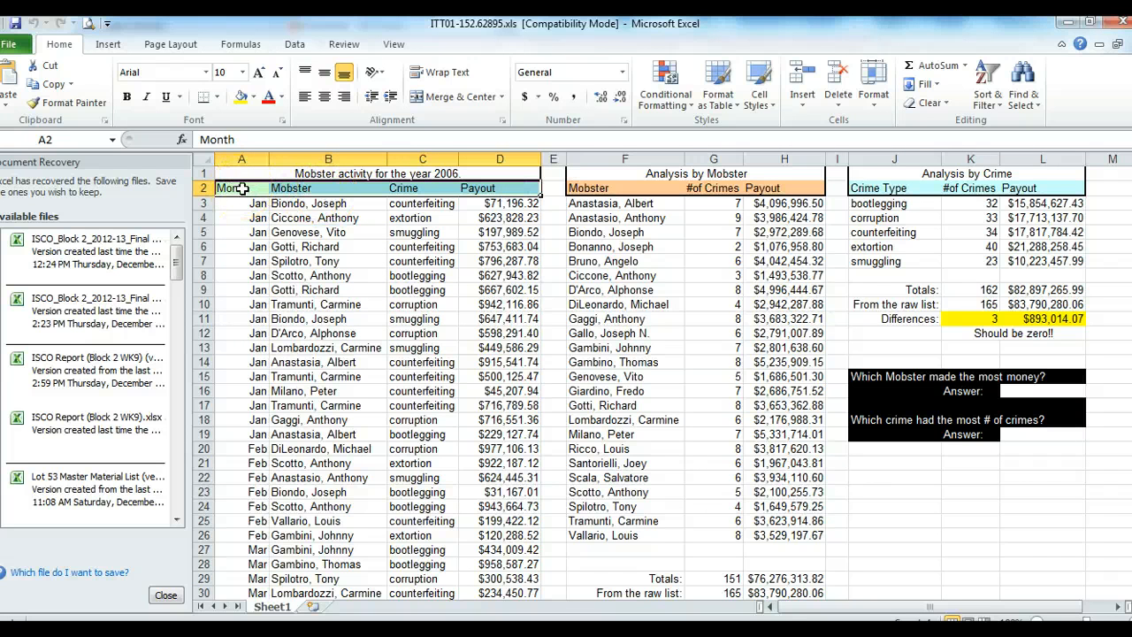
pyautogui.click(296, 44)
pyautogui.click(384, 99)
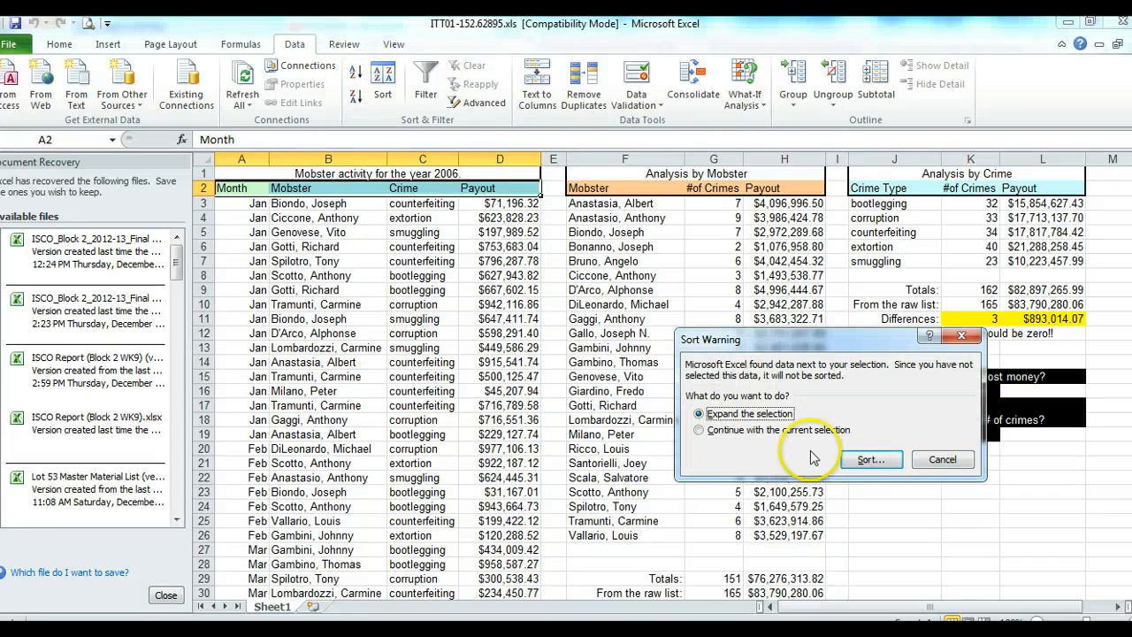
pyautogui.click(943, 460)
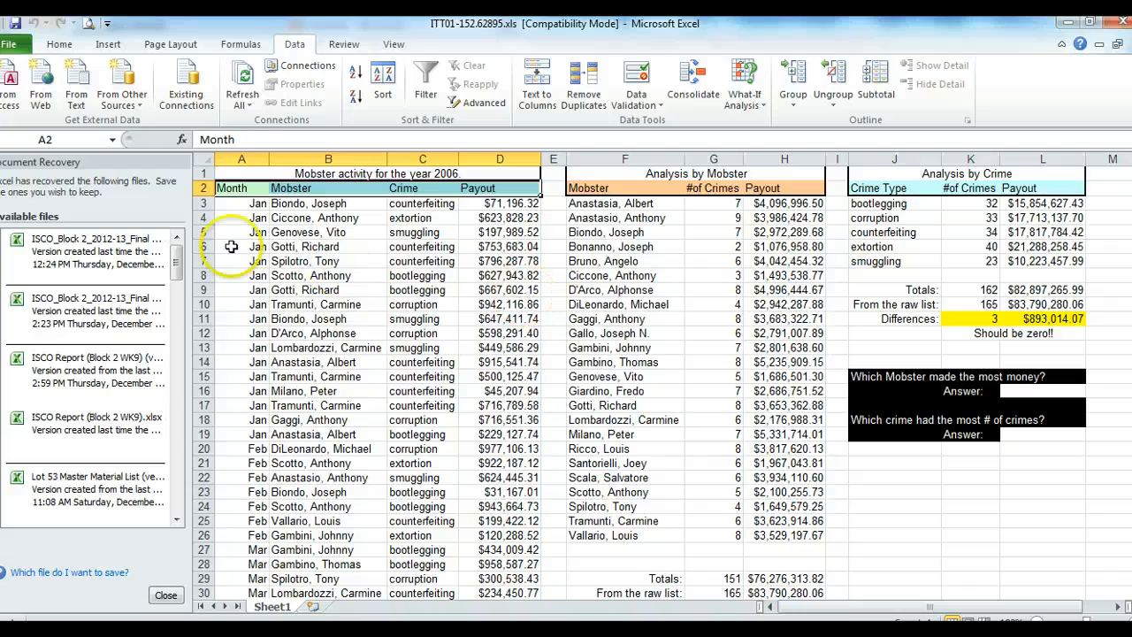
# Sort the mobster activity records in A3:D167 by Payout in ascending order
pyautogui.moveTo(231, 207); pyautogui.dragTo(468, 536)
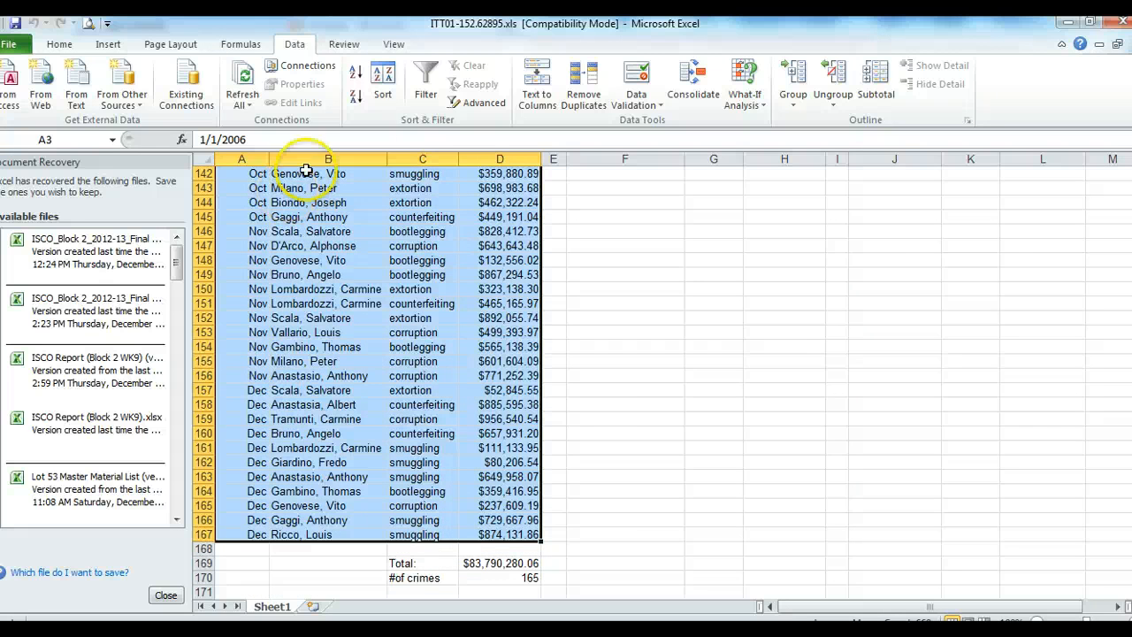
pyautogui.click(382, 85)
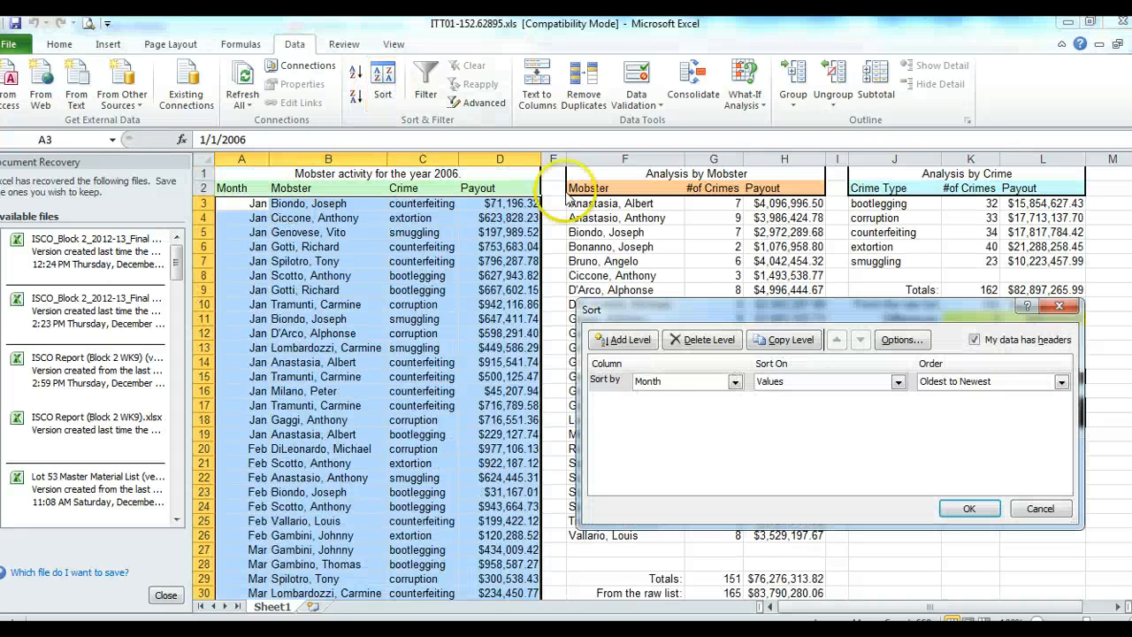
pyautogui.click(734, 382)
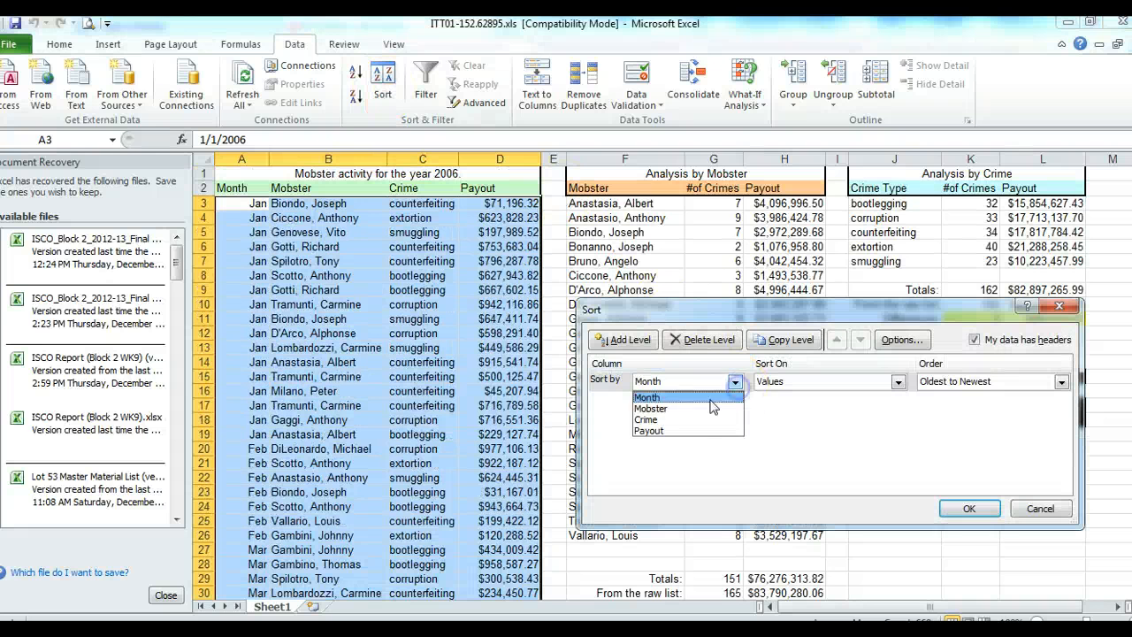
pyautogui.click(671, 432)
pyautogui.click(970, 508)
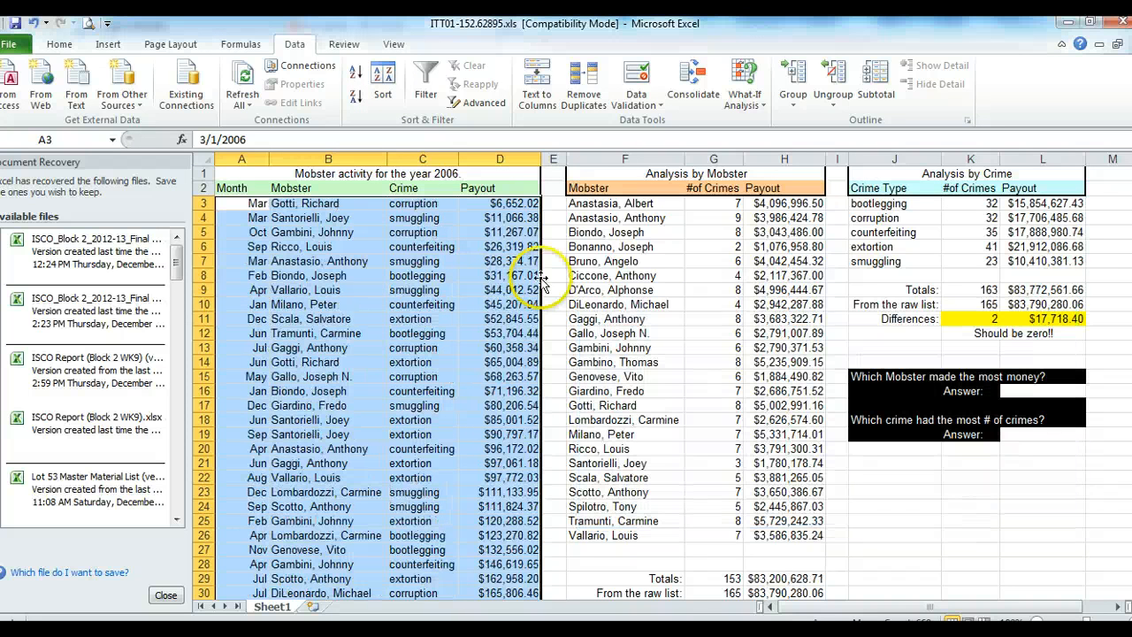
# Go down the sorted Payout column from the first records and look for consecutive rows with identical entries
pyautogui.click(499, 207)
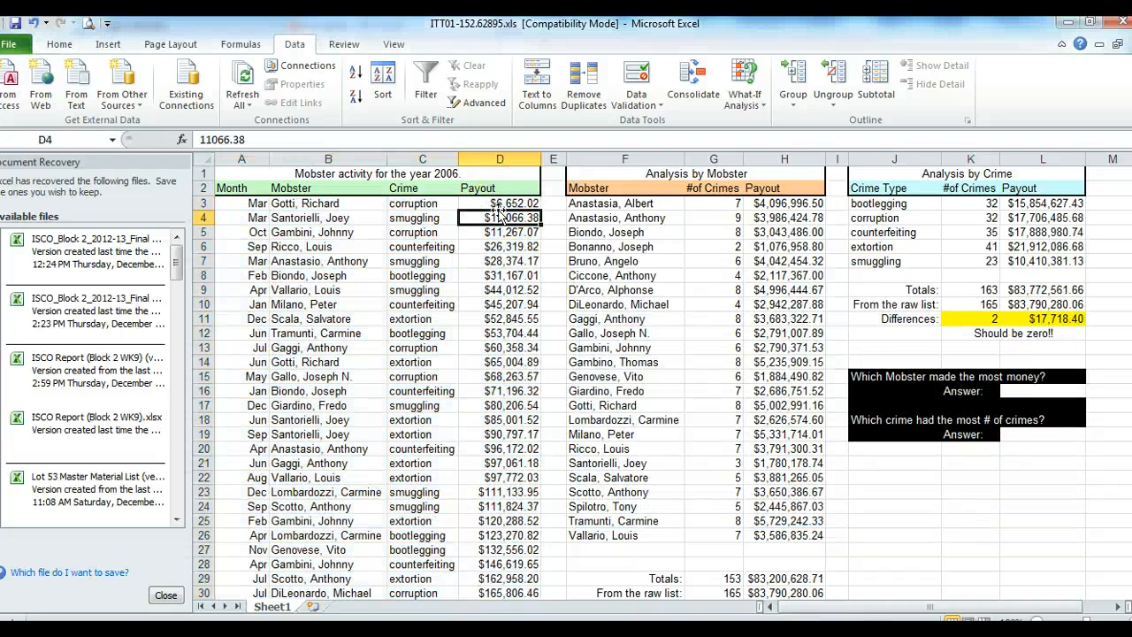
pyautogui.press('Down')
pyautogui.press('Down')
pyautogui.press('Down')
pyautogui.press('Down')
pyautogui.press('Down')
pyautogui.press('Down')
pyautogui.press('Down')
pyautogui.press('Down')
pyautogui.press('Down')
pyautogui.press('Down')
pyautogui.press('Down')
pyautogui.press('Down')
pyautogui.press('Down')
pyautogui.press('Down')
pyautogui.press('Down')
pyautogui.press('Down')
pyautogui.press('Down')
pyautogui.press('Down')
pyautogui.press('Down')
pyautogui.press('Down')
pyautogui.press('Down')
pyautogui.press('Down')
pyautogui.press('Down')
pyautogui.press('Down')
pyautogui.press('Down')
pyautogui.press('Down')
pyautogui.press('Down')
pyautogui.press('Down')
pyautogui.press('Down')
pyautogui.press('Down')
pyautogui.press('Down')
pyautogui.press('Down')
pyautogui.press('Down')
pyautogui.press('Down')
pyautogui.press('Down')
pyautogui.press('Down')
pyautogui.press('Down')
pyautogui.press('Down')
pyautogui.press('Down')
pyautogui.press('Down')
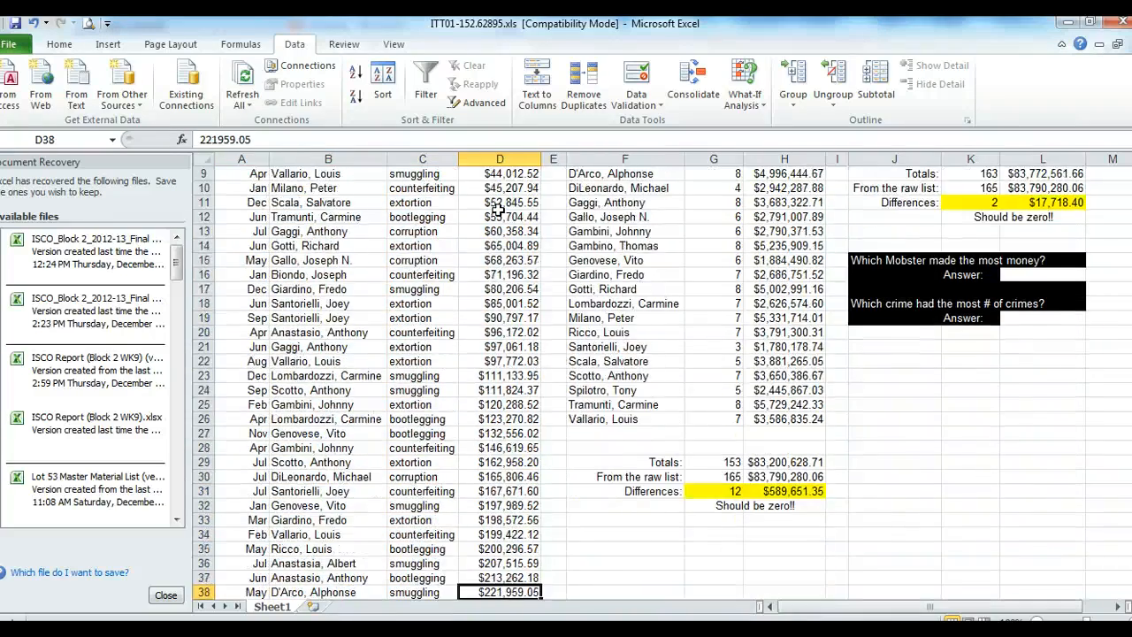
pyautogui.press('Down')
pyautogui.press('Down')
pyautogui.press('Down')
pyautogui.press('Down')
pyautogui.press('Down')
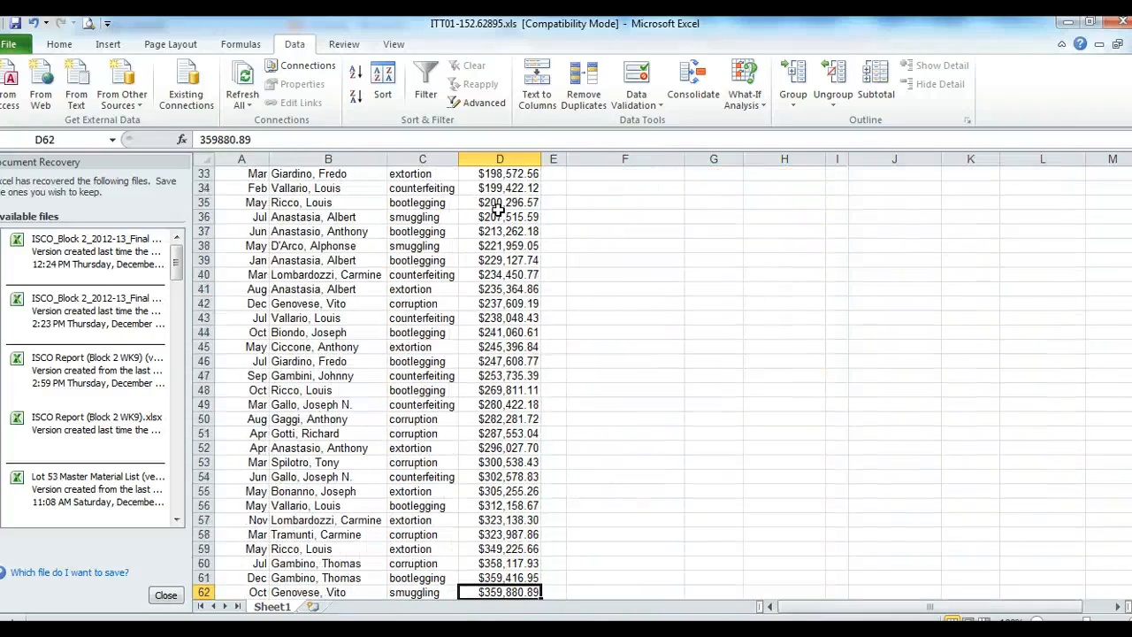
pyautogui.press('Down')
pyautogui.press('Down')
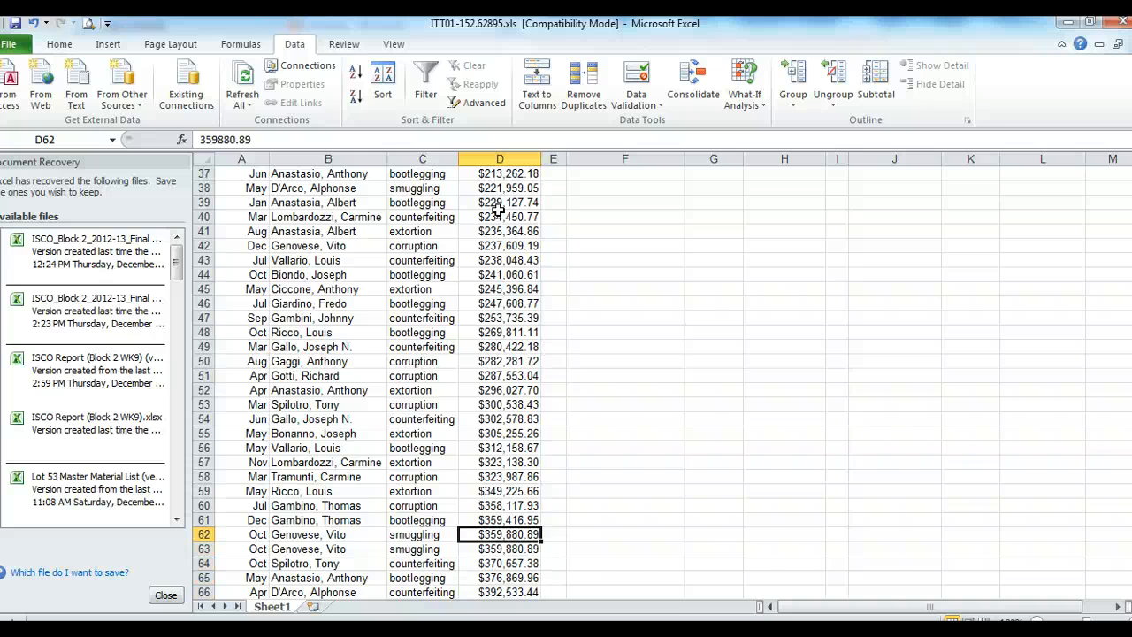
# Delete row 62, one of the two identical October smuggling records with the $359,880.89 payout
pyautogui.hotkey('shift', 'Down')
pyautogui.hotkey('shift', 'Left')
pyautogui.hotkey('shift', 'Left')
pyautogui.hotkey('shift', 'Left')
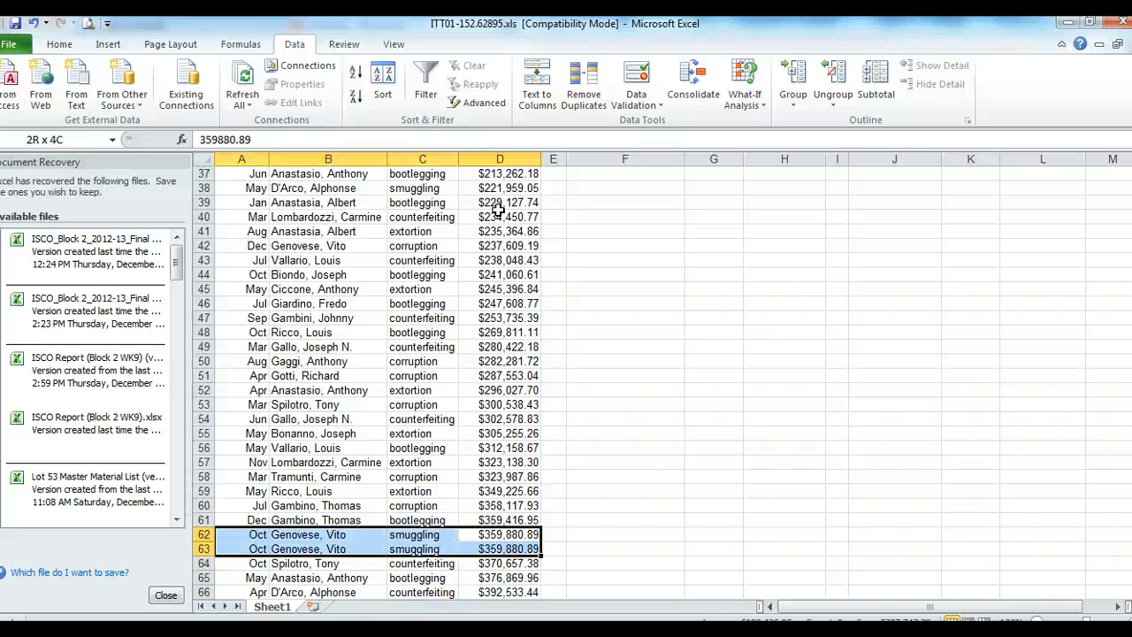
pyautogui.press('Right')
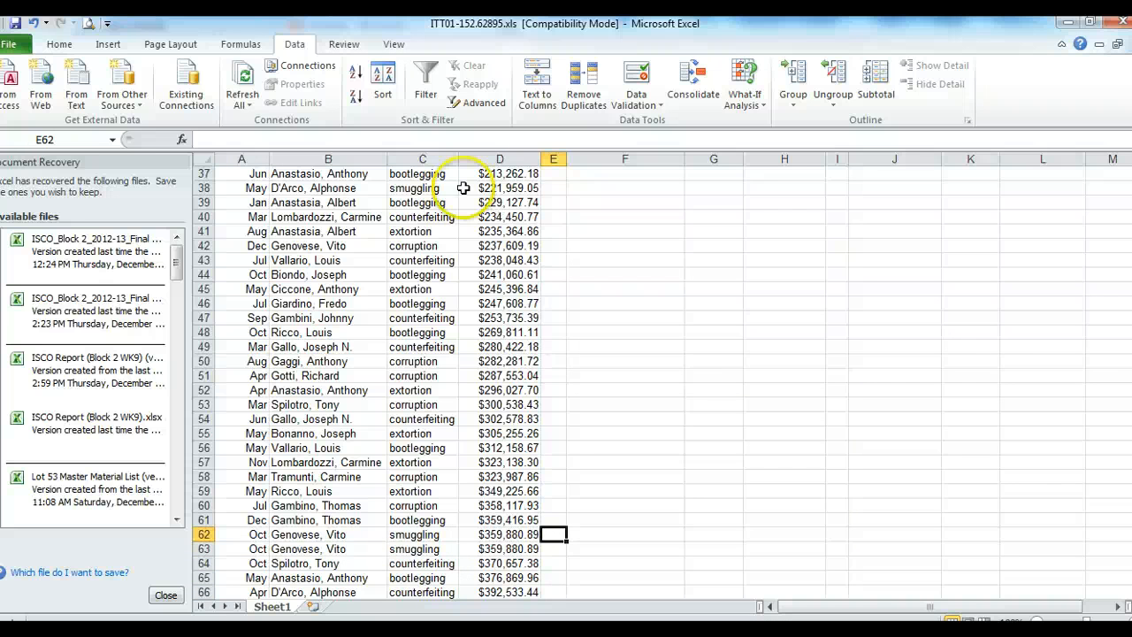
pyautogui.click(203, 534)
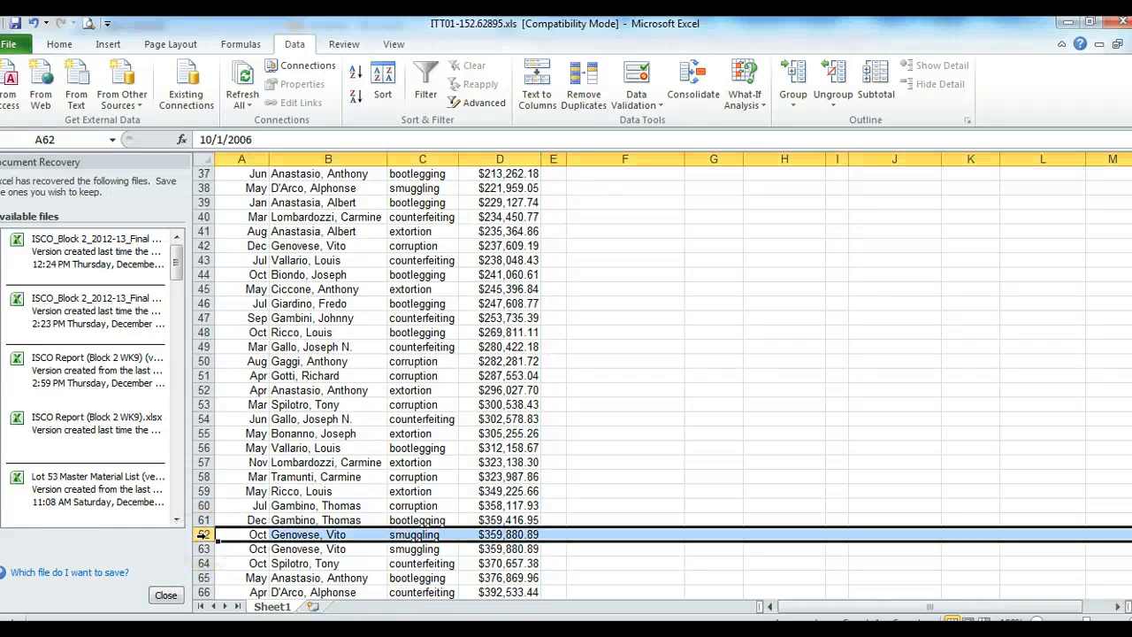
pyautogui.rightClick(203, 535)
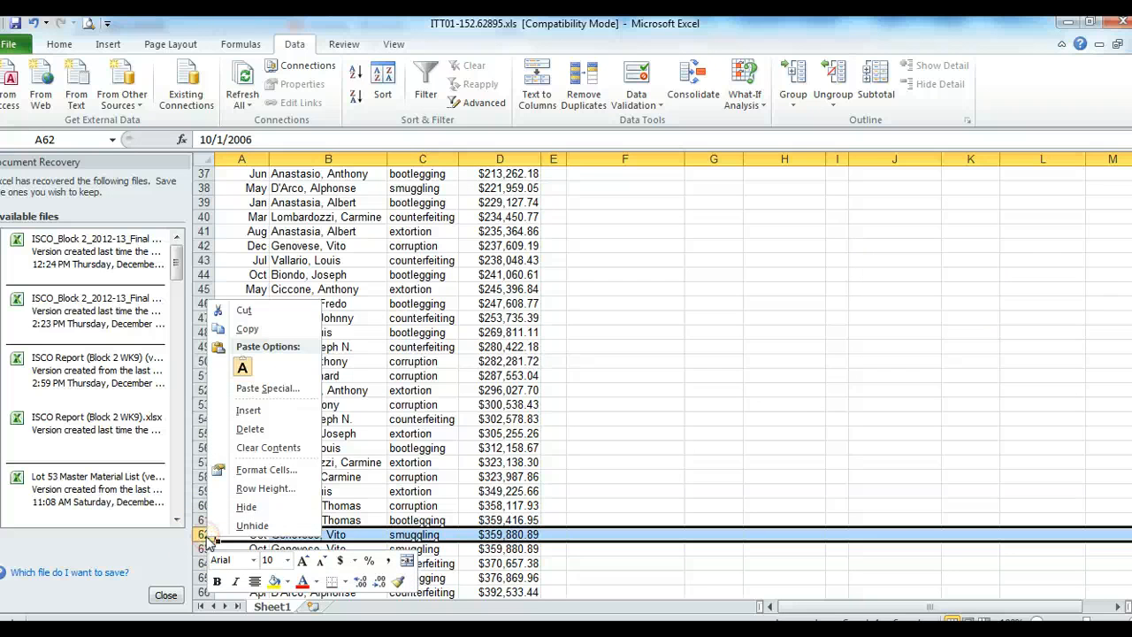
pyautogui.click(252, 428)
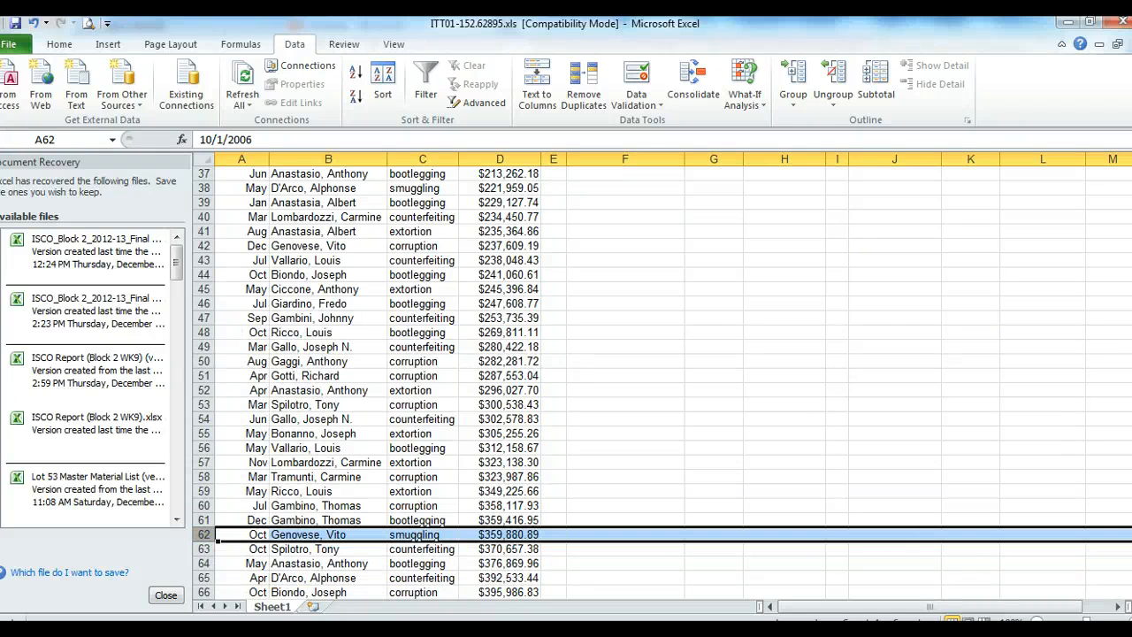
pyautogui.scroll(12, 620, 380)
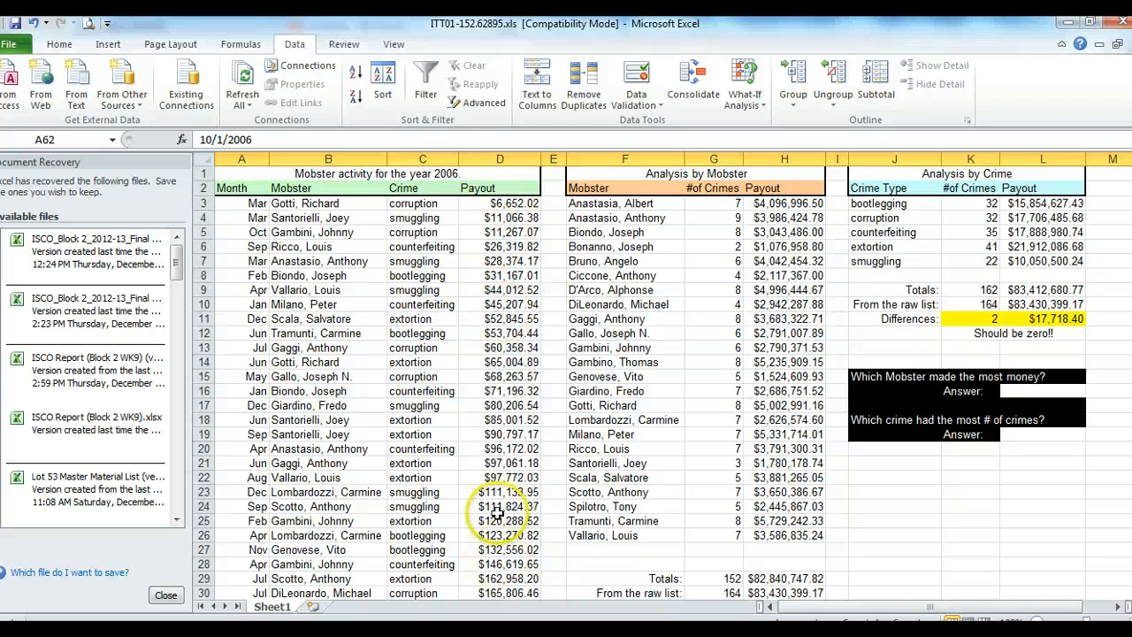
# Switch to the Computer Fundamentals B page in Internet Explorer and read the instruction about wrong formulas and yellow check cells
pyautogui.moveTo(372, 630)
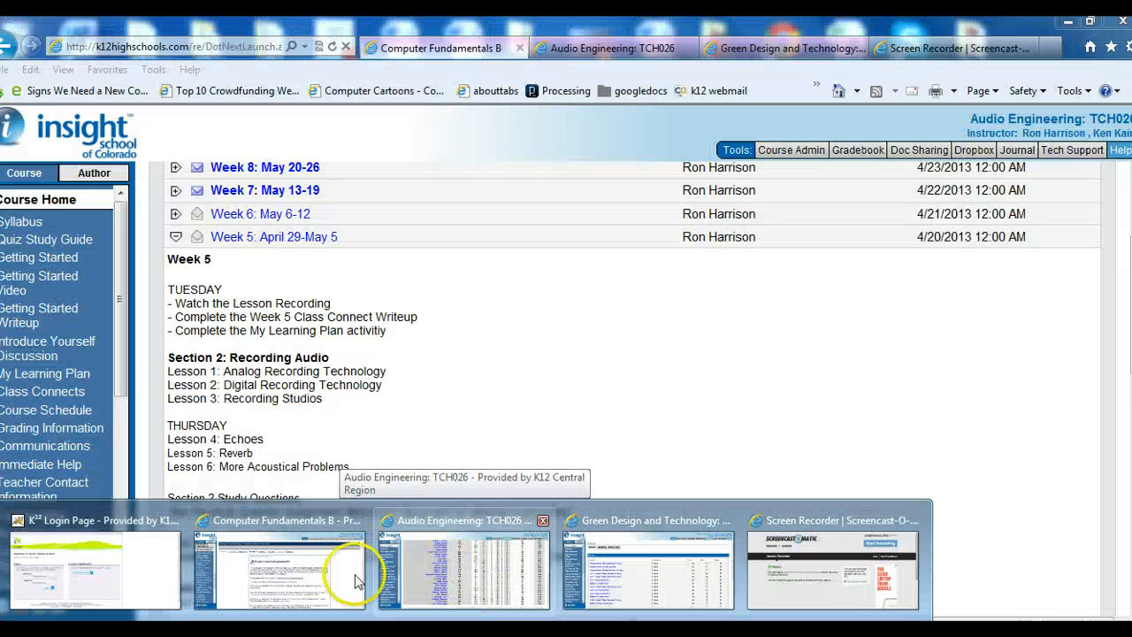
pyautogui.click(356, 582)
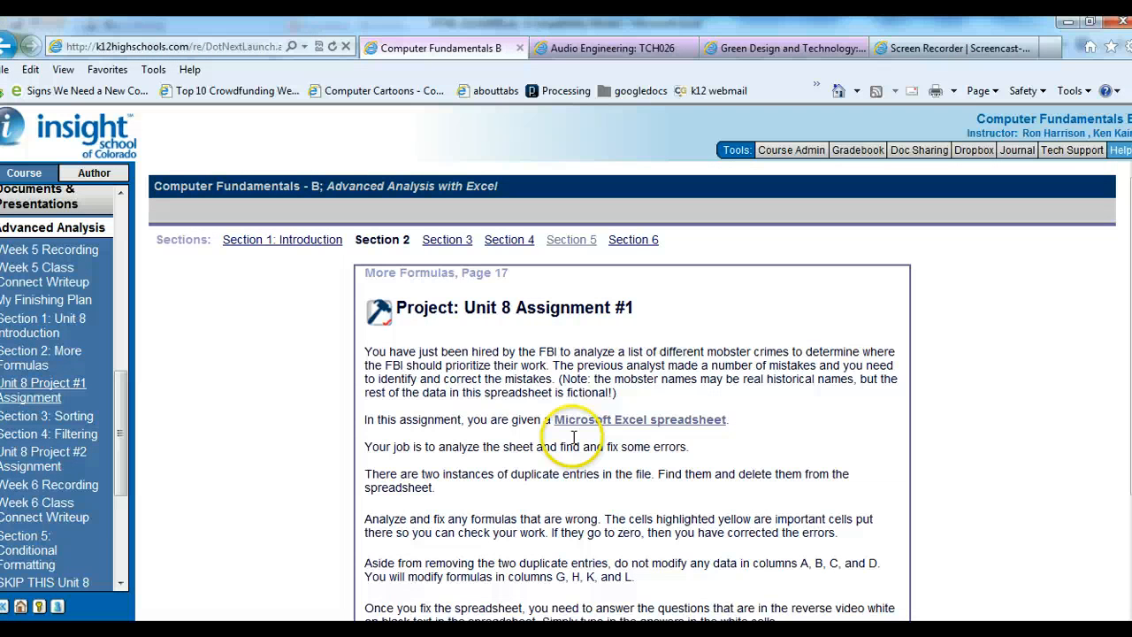
pyautogui.moveTo(410, 521); pyautogui.dragTo(657, 523)
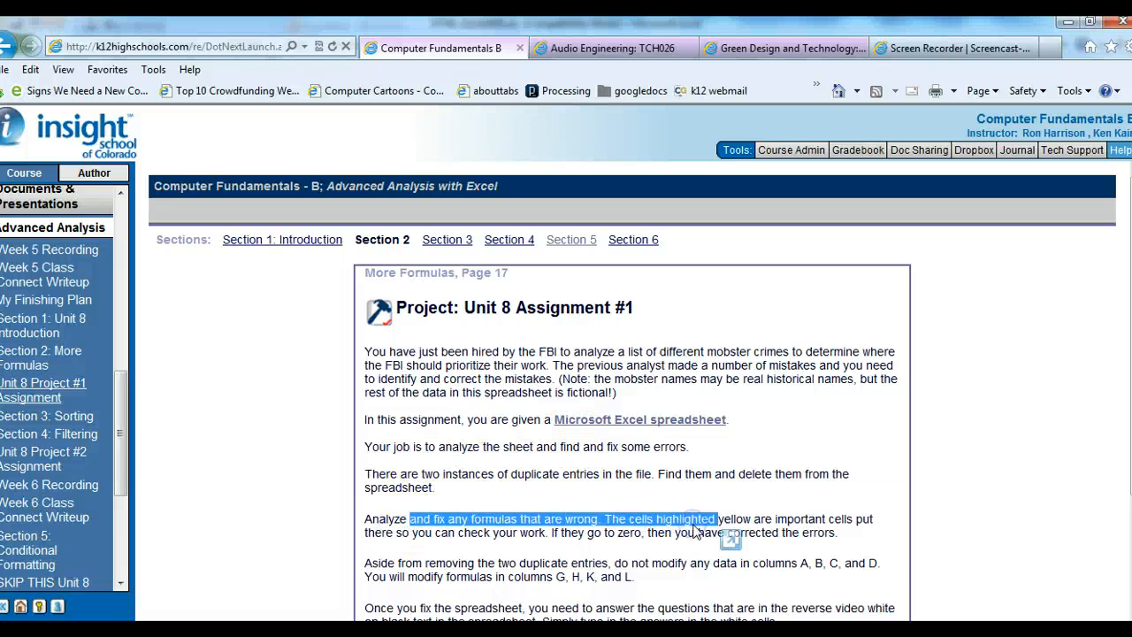
pyautogui.click(697, 524)
pyautogui.moveTo(706, 523); pyautogui.dragTo(723, 534)
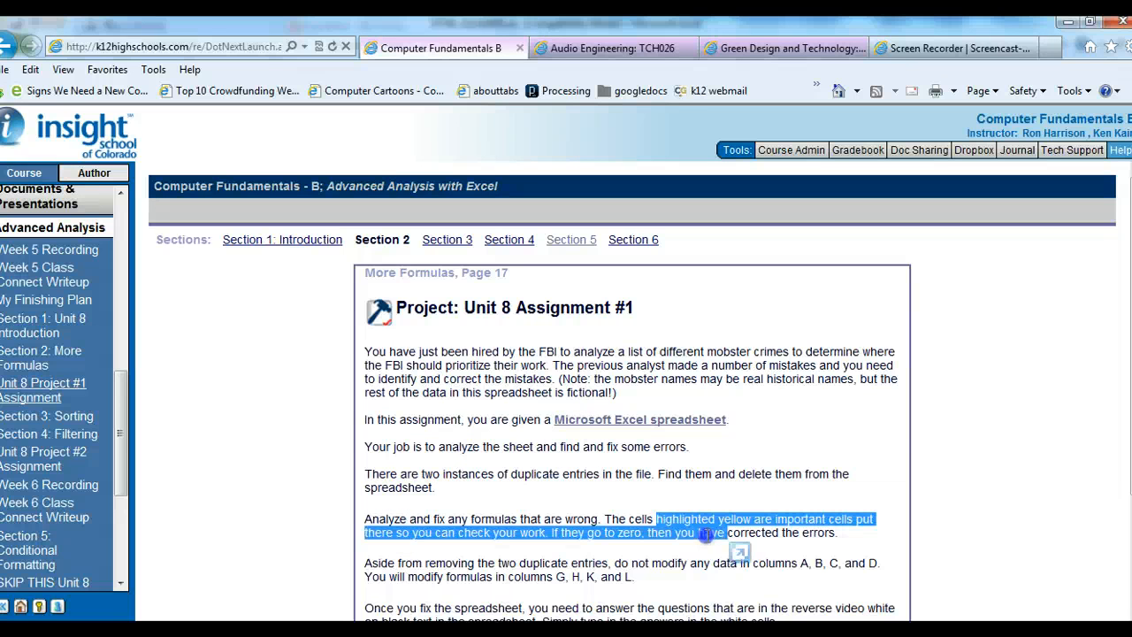
pyautogui.click(666, 520)
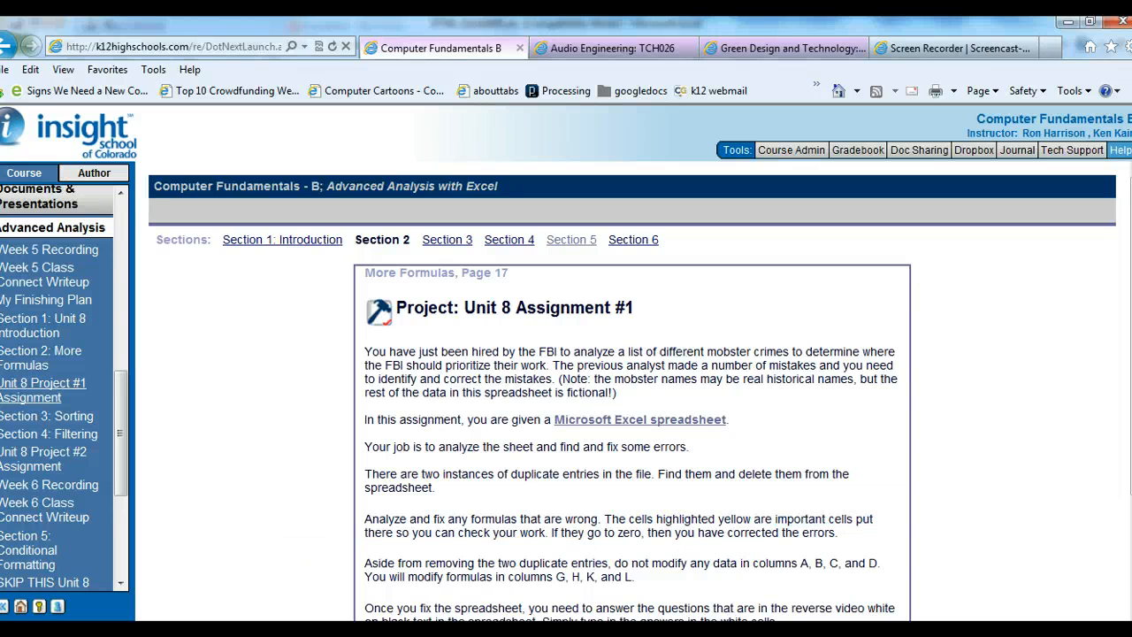
# Switch back to Excel and examine the crime-count formula in G3, the total in G29 and the raw-list reference in G30
pyautogui.hotkey('alt', 'Tab')
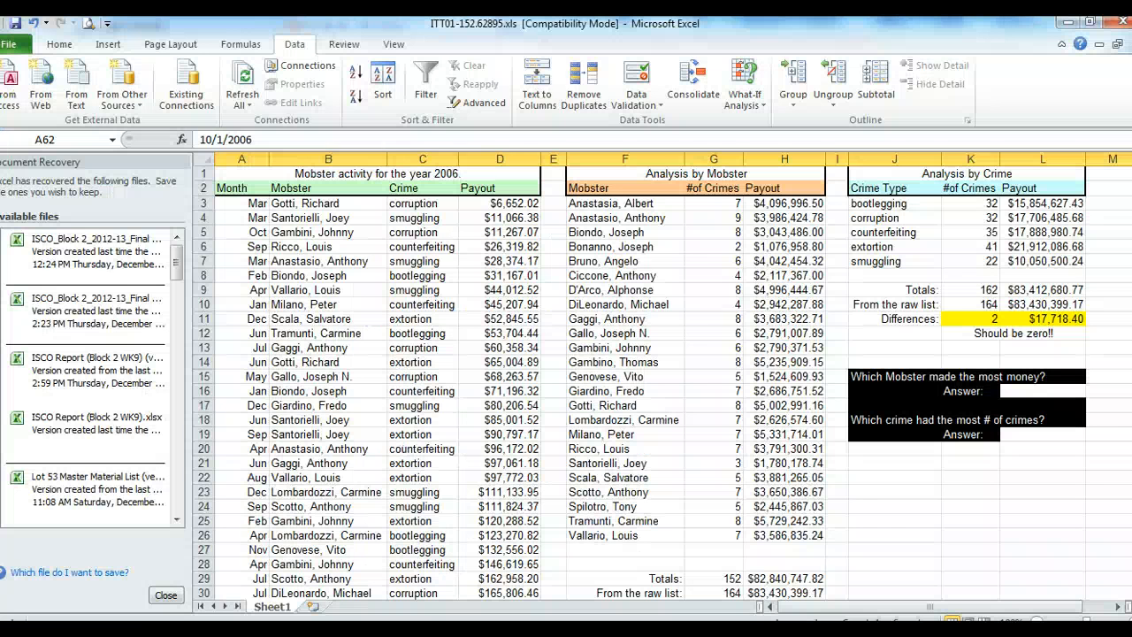
pyautogui.click(723, 206)
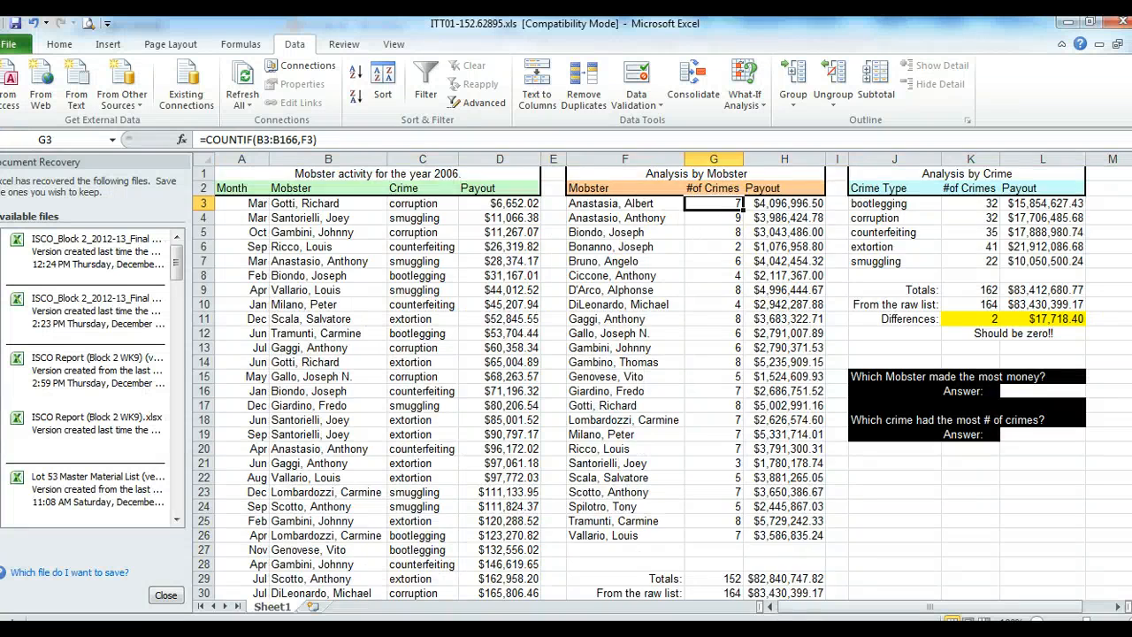
pyautogui.scroll(-2, 704, 338)
pyautogui.scroll(2, 704, 339)
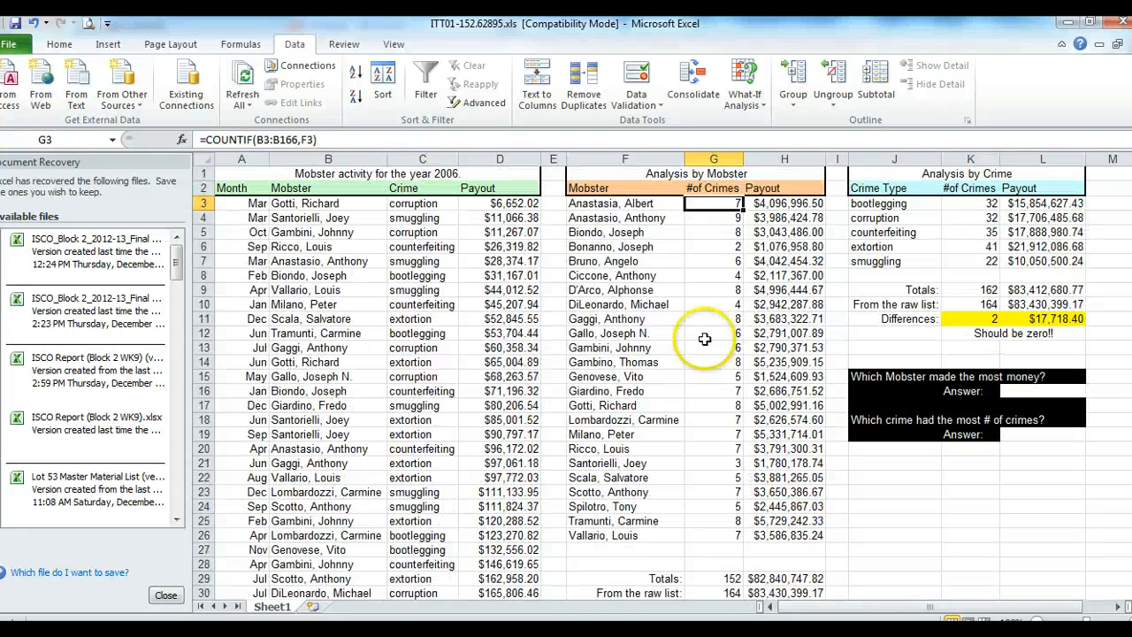
pyautogui.moveTo(721, 396); pyautogui.dragTo(719, 536)
pyautogui.click(722, 580)
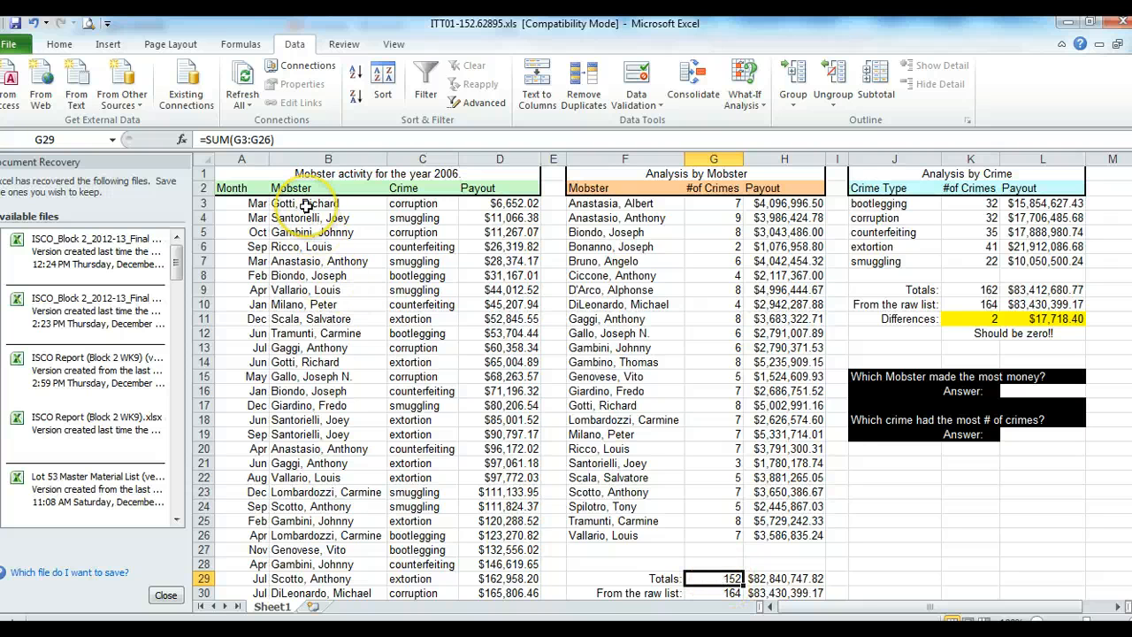
pyautogui.moveTo(301, 202); pyautogui.dragTo(314, 506)
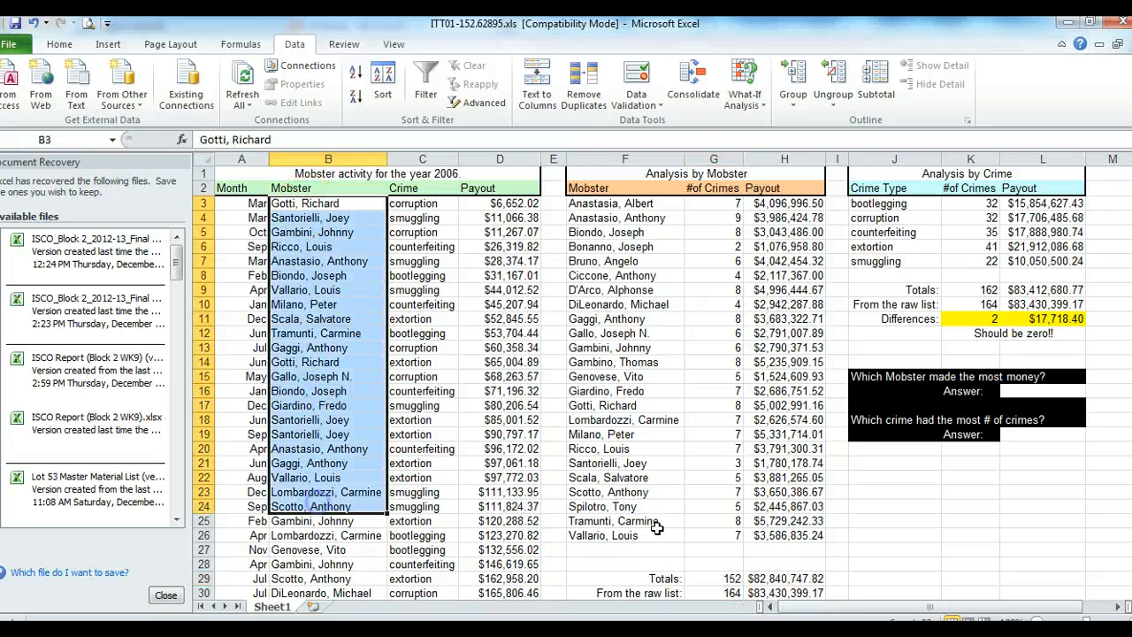
pyautogui.click(730, 593)
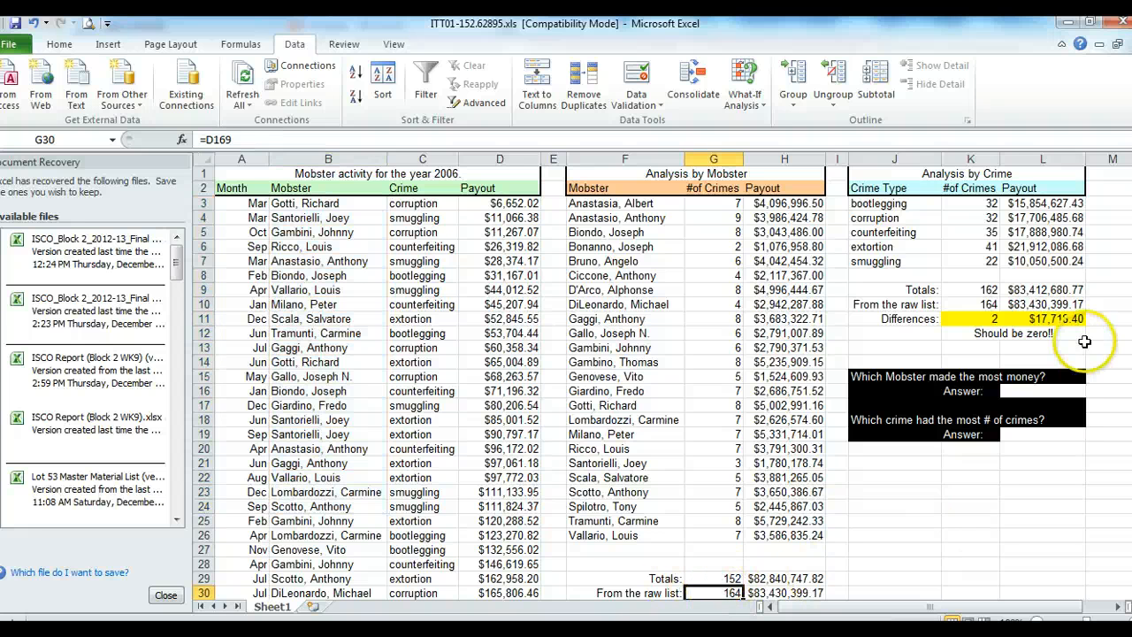
# Compare the range and criteria of the COUNTIF formulas in G3 and G4 against the Mobster column and the names in column F
pyautogui.click(713, 203)
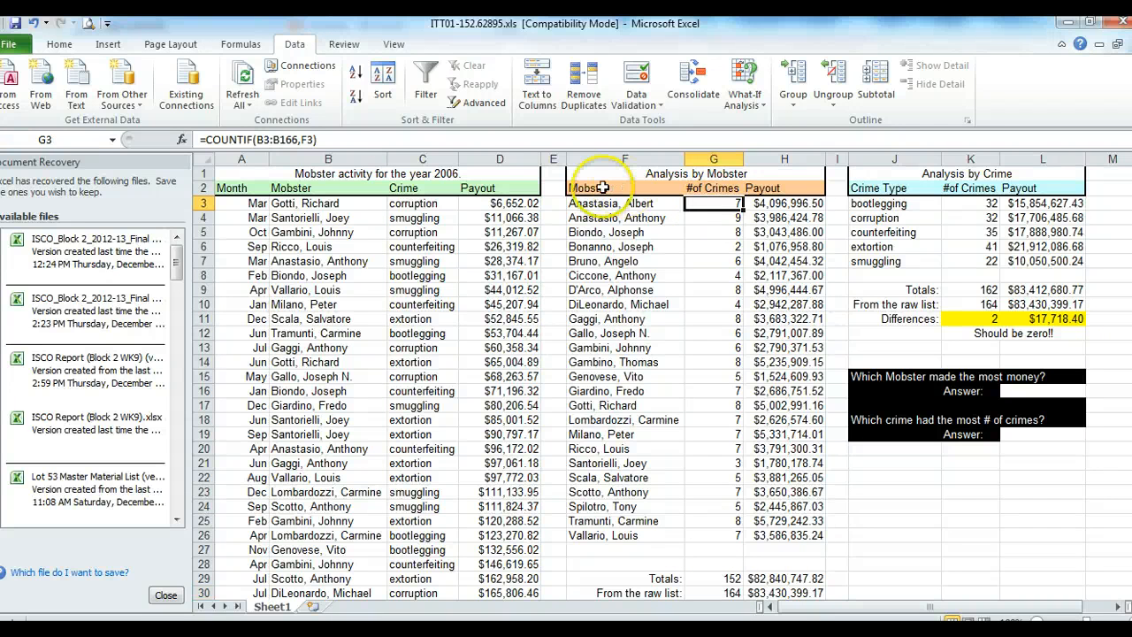
pyautogui.doubleClick(262, 140)
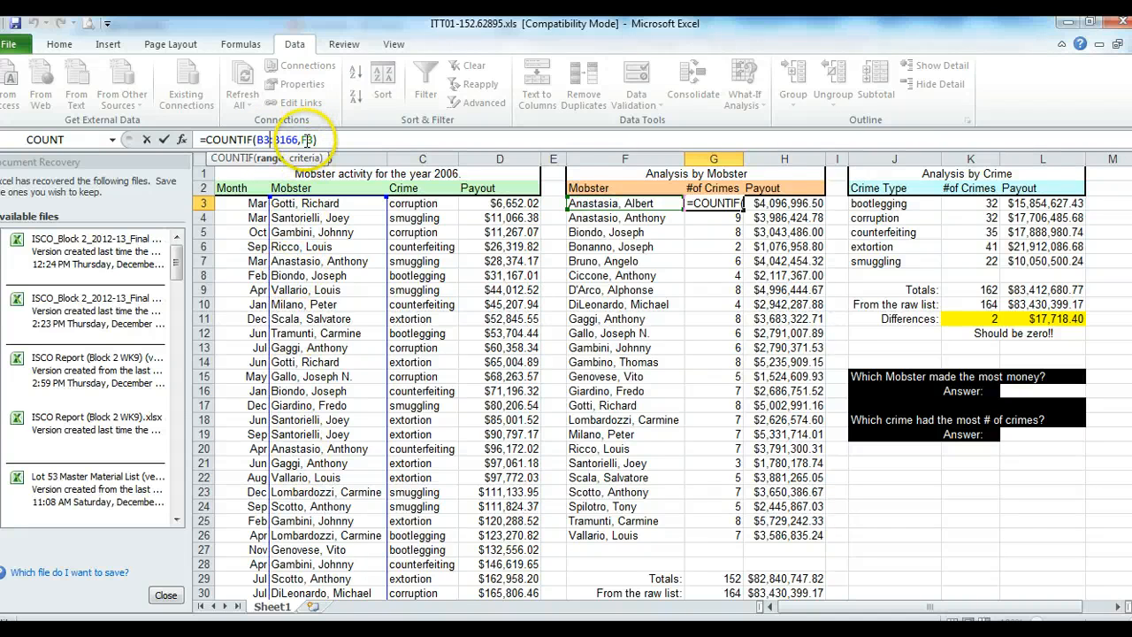
pyautogui.click(622, 205)
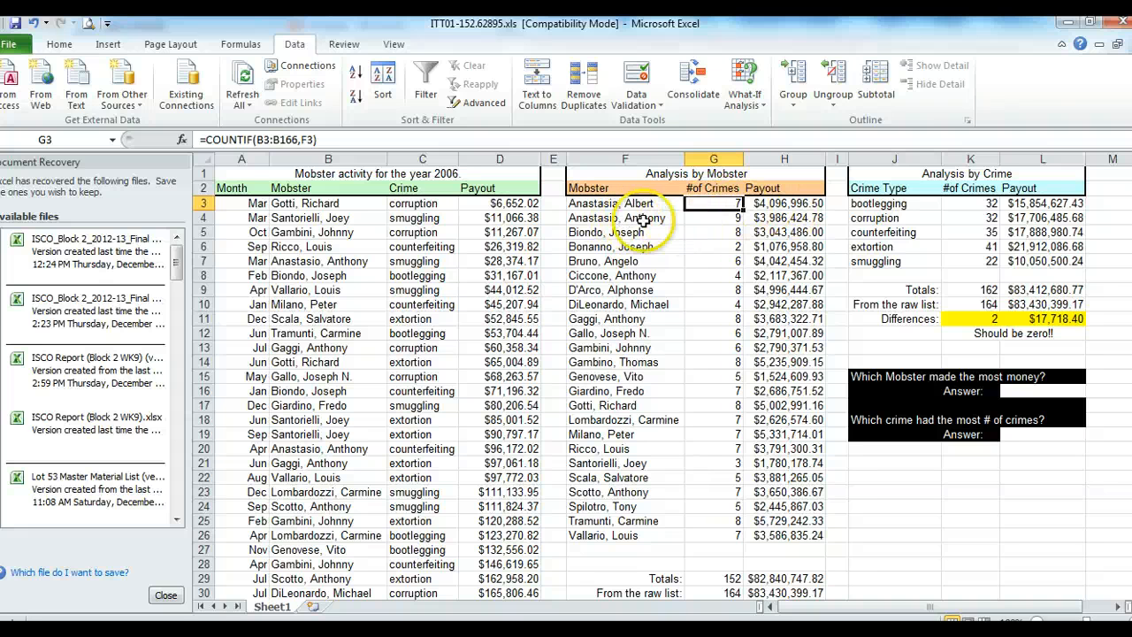
pyautogui.click(709, 219)
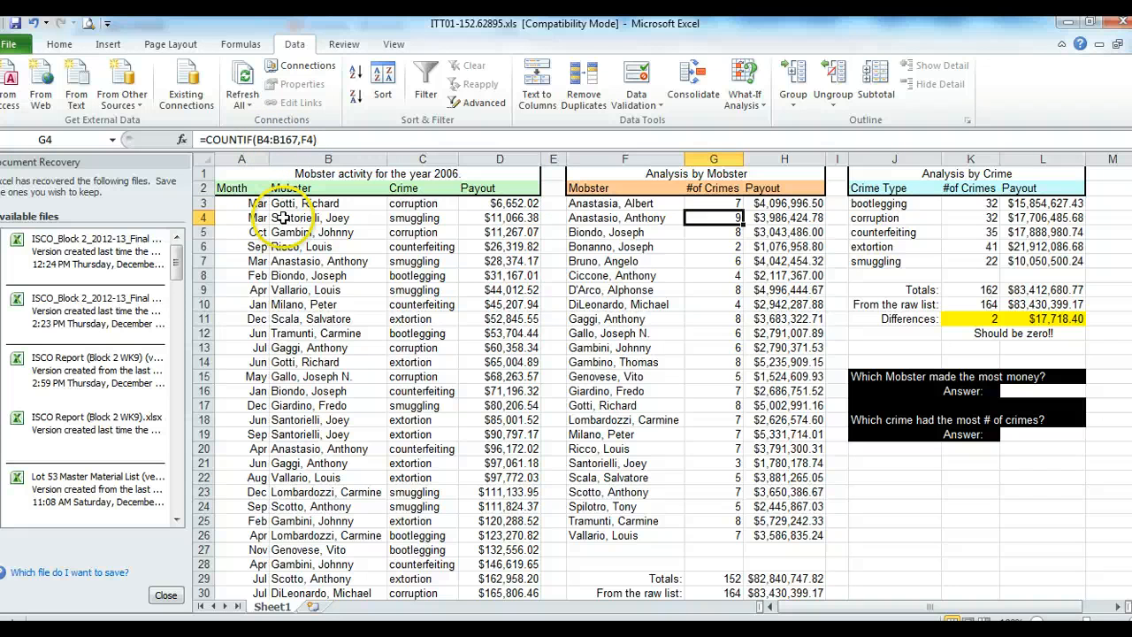
pyautogui.moveTo(281, 217); pyautogui.dragTo(304, 420)
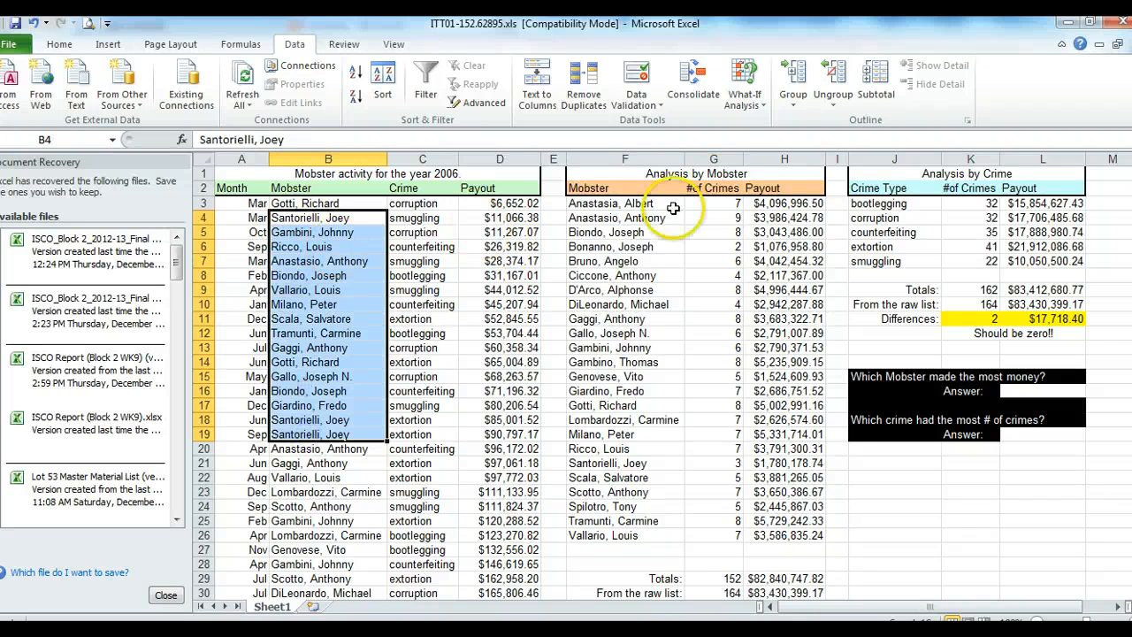
pyautogui.click(719, 216)
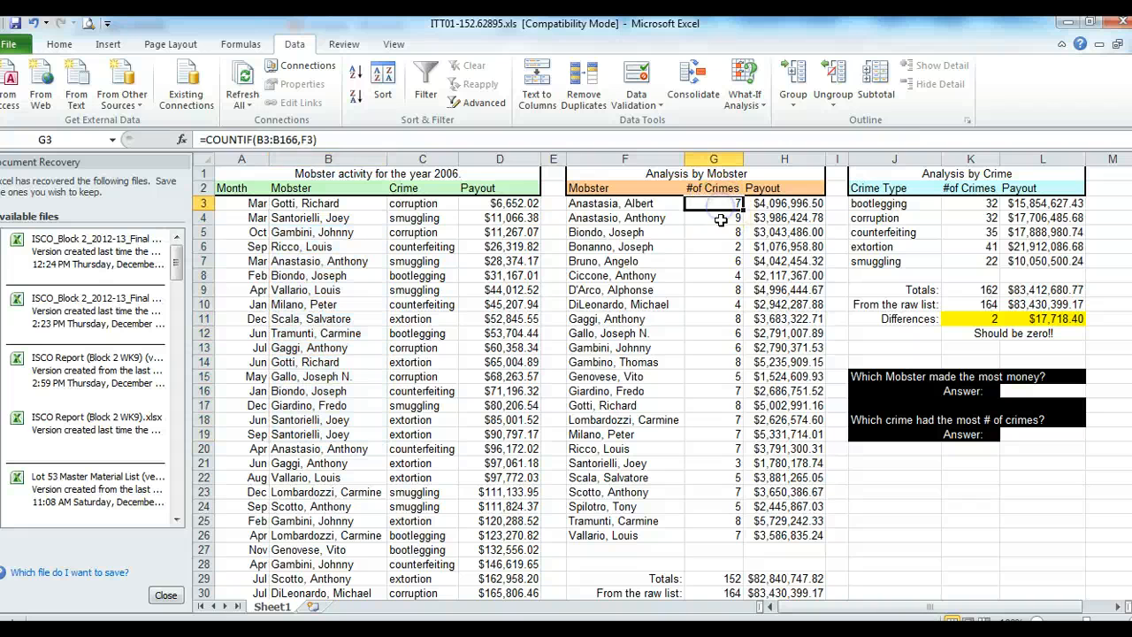
pyautogui.click(601, 217)
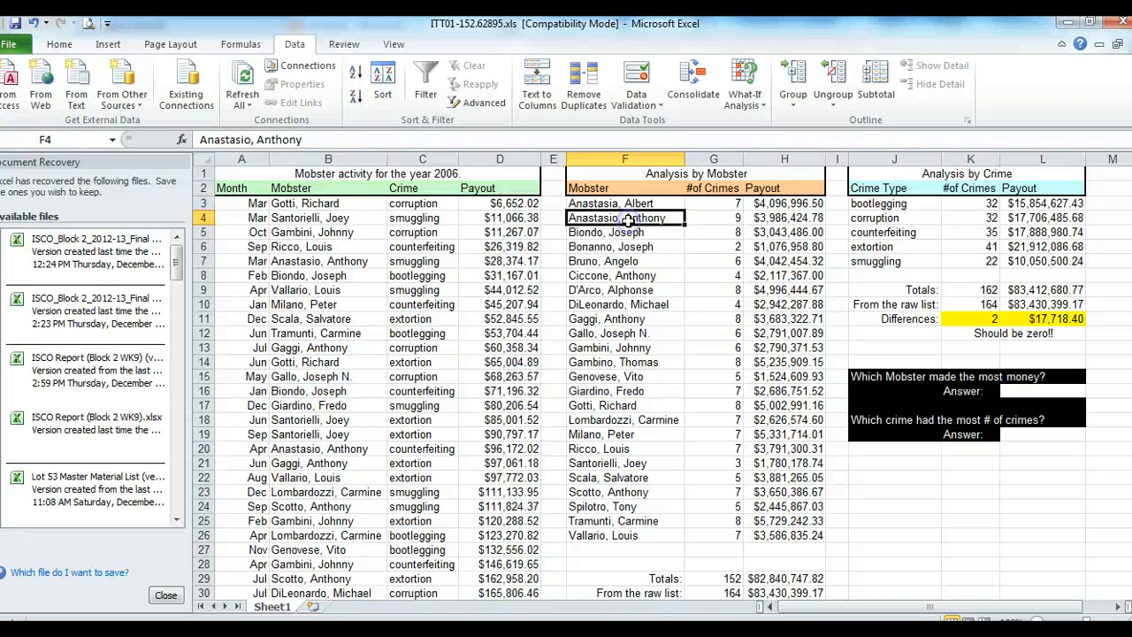
pyautogui.click(726, 221)
pyautogui.moveTo(328, 219); pyautogui.dragTo(323, 363)
# Check the range of G3's COUNTIF formula by tracing the Mobster column downward from B3
pyautogui.click(718, 204)
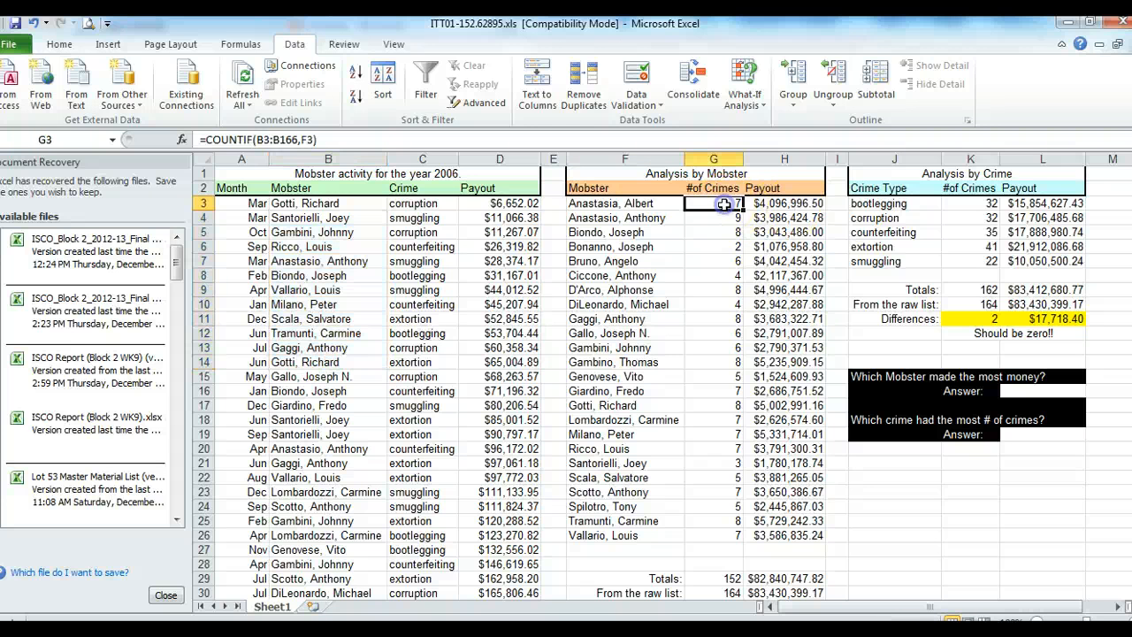
pyautogui.doubleClick(263, 139)
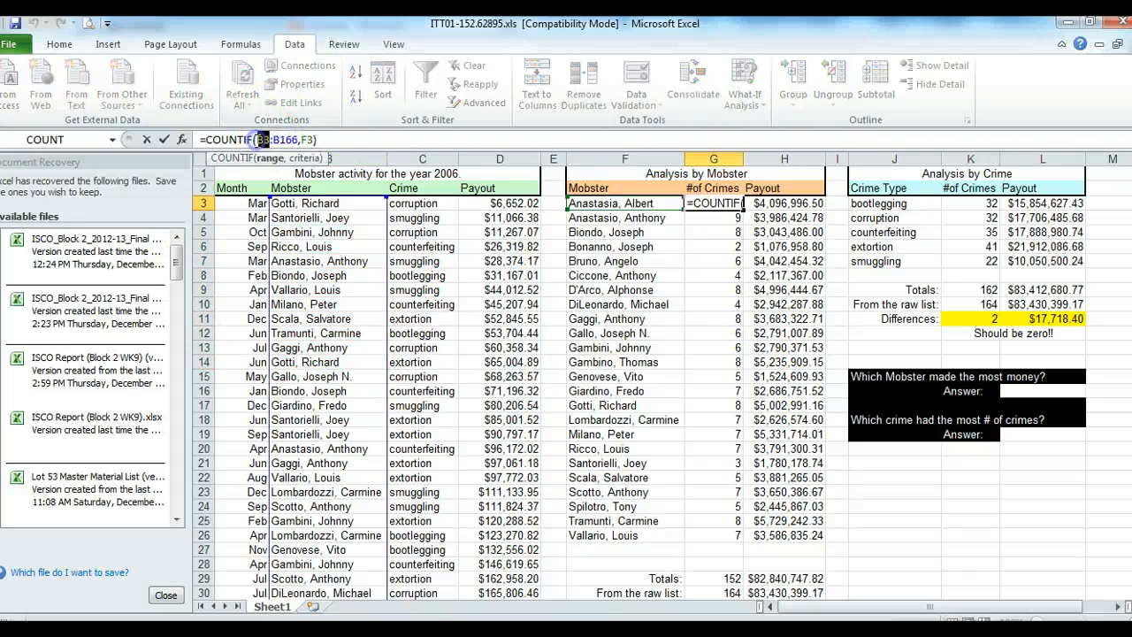
pyautogui.moveTo(300, 203); pyautogui.dragTo(334, 604)
pyautogui.click(329, 290)
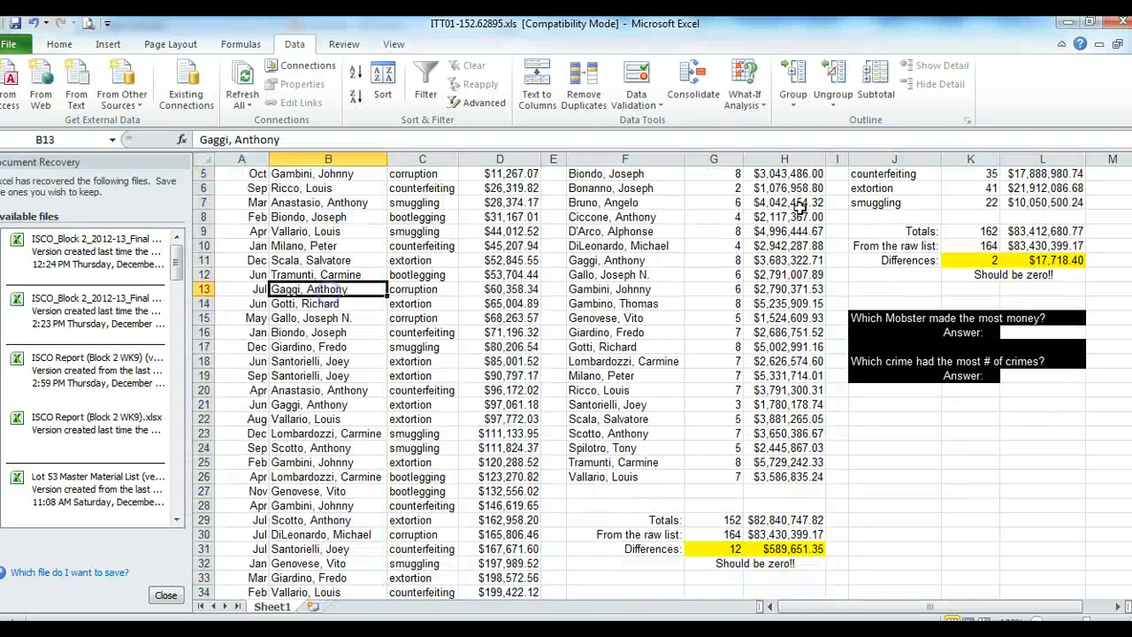
pyautogui.scroll(2, 1085, 170)
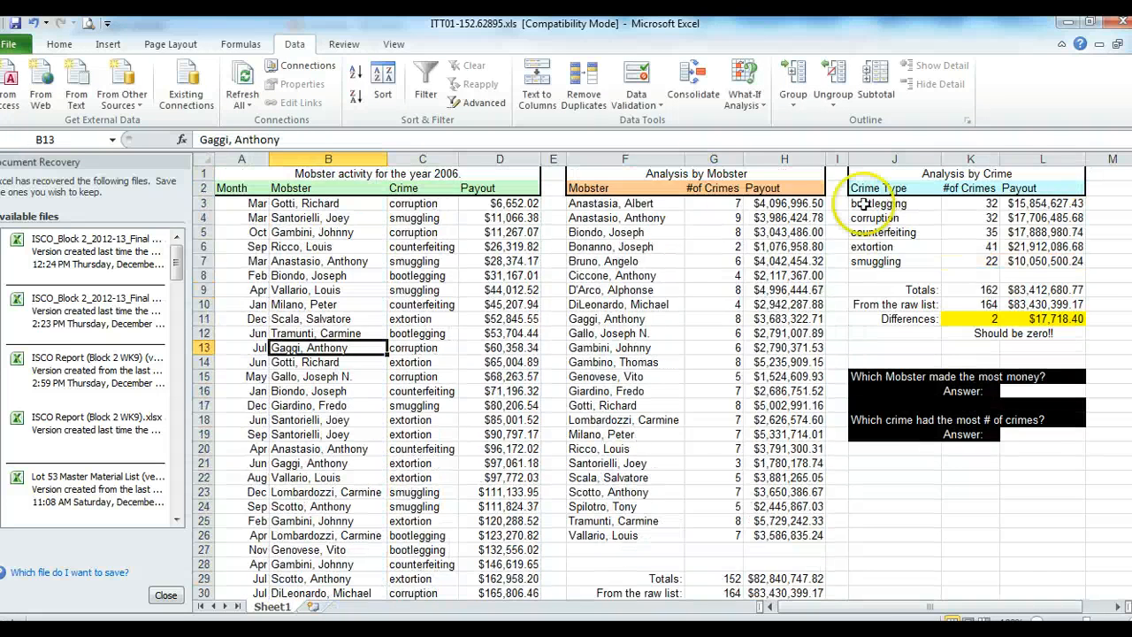
# Inspect the COUNTIF formulas in G3 through G11 and compare their cell ranges row by row
pyautogui.click(722, 219)
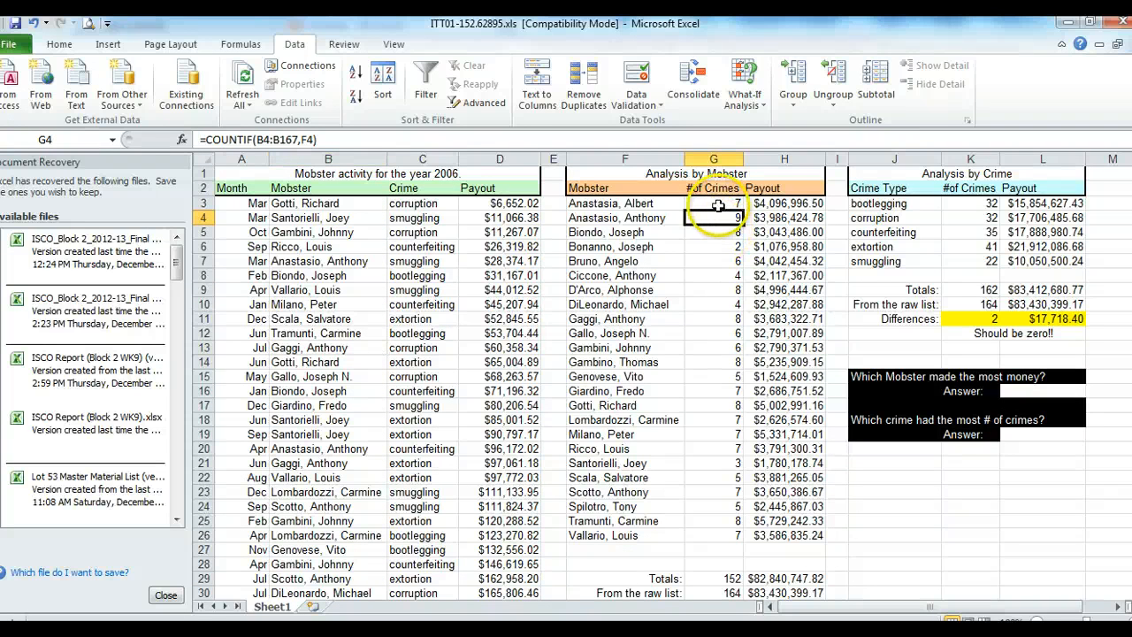
pyautogui.click(719, 205)
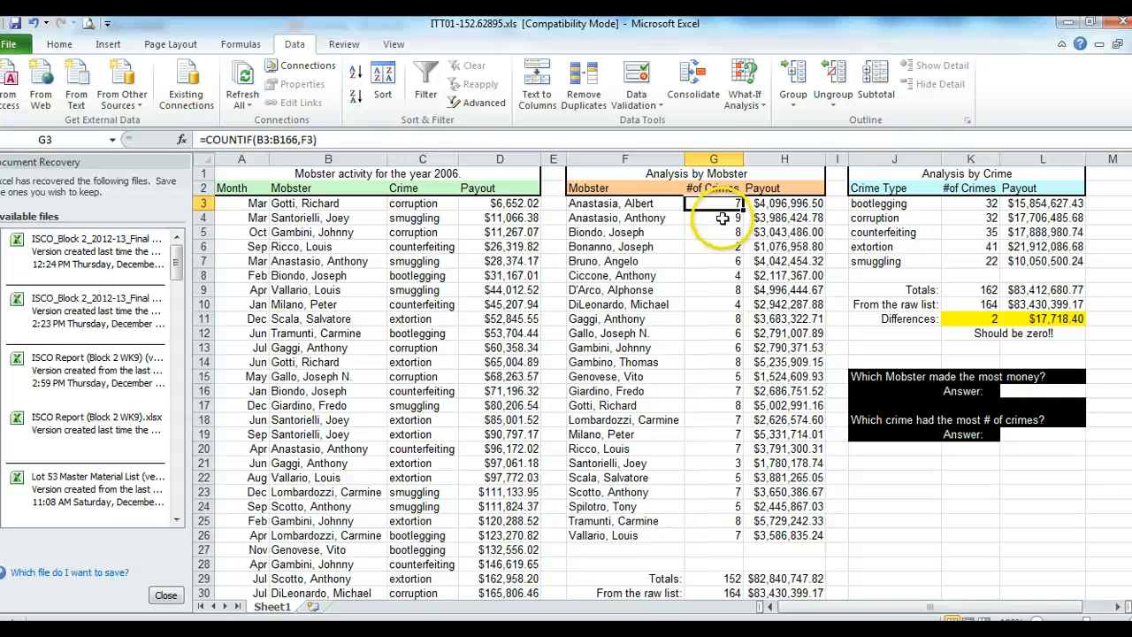
pyautogui.click(723, 218)
pyautogui.click(722, 232)
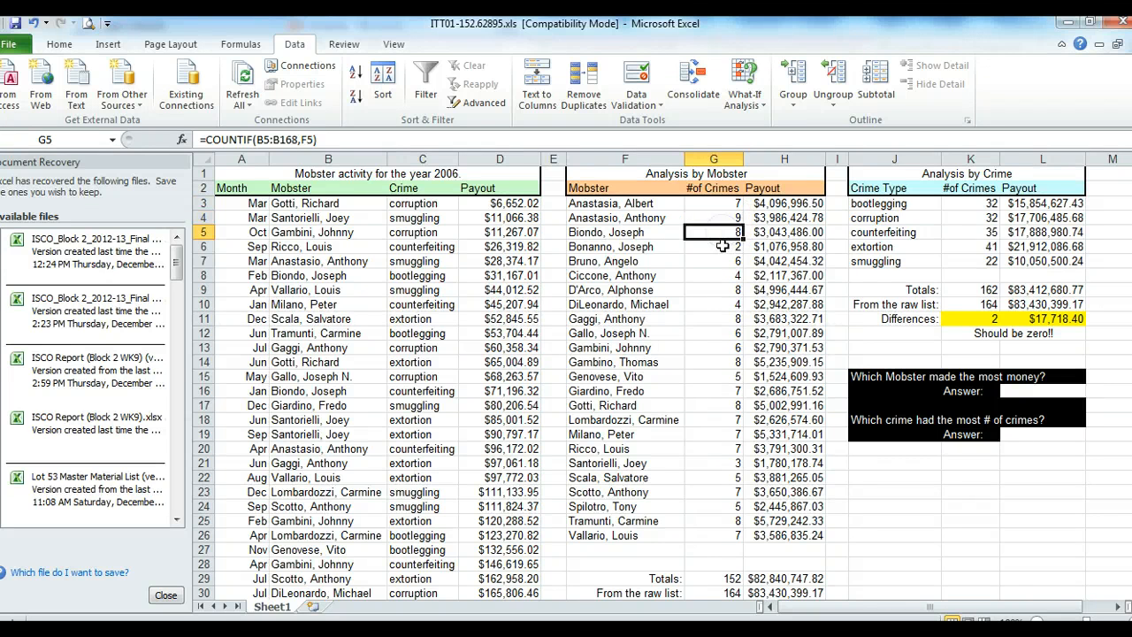
pyautogui.click(723, 245)
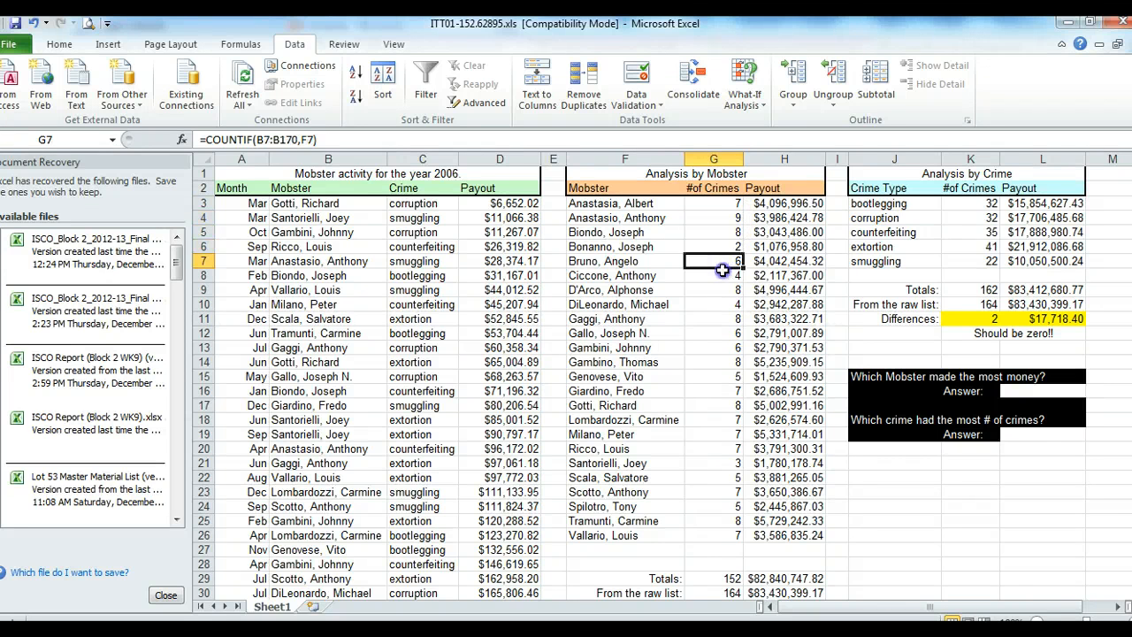
pyautogui.click(723, 272)
pyautogui.click(723, 289)
pyautogui.click(723, 304)
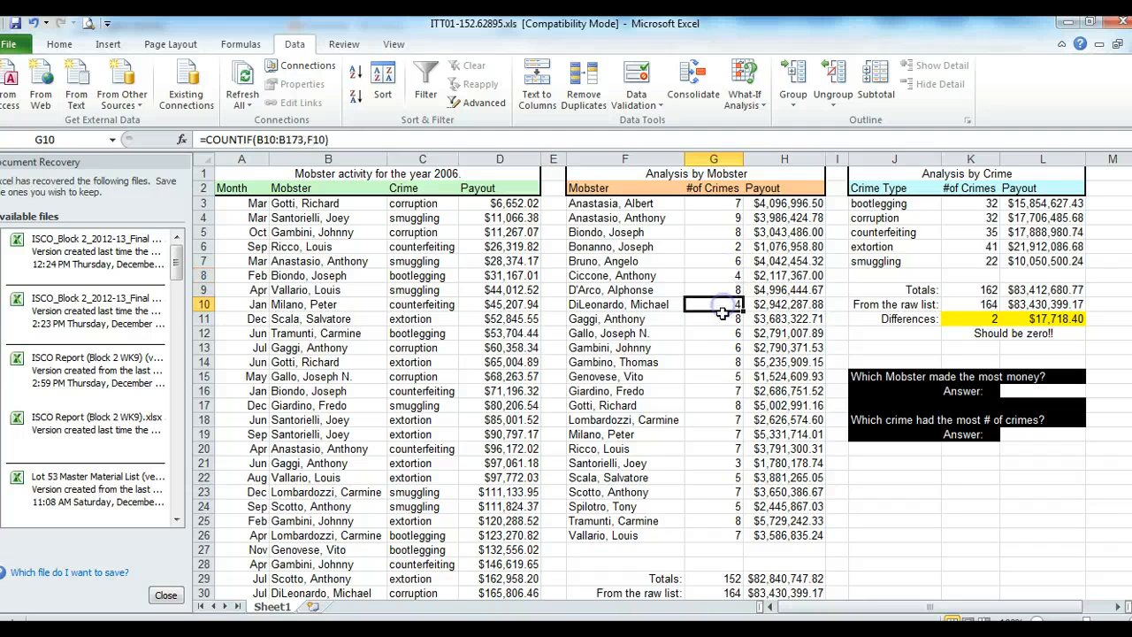
pyautogui.click(722, 318)
pyautogui.click(708, 203)
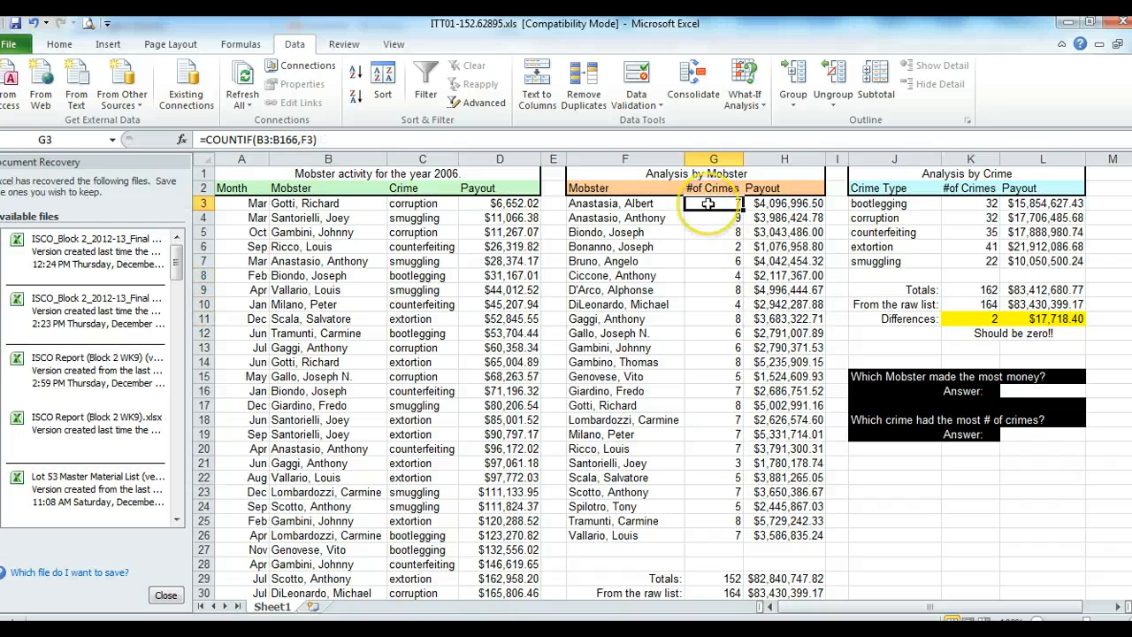
pyautogui.click(708, 219)
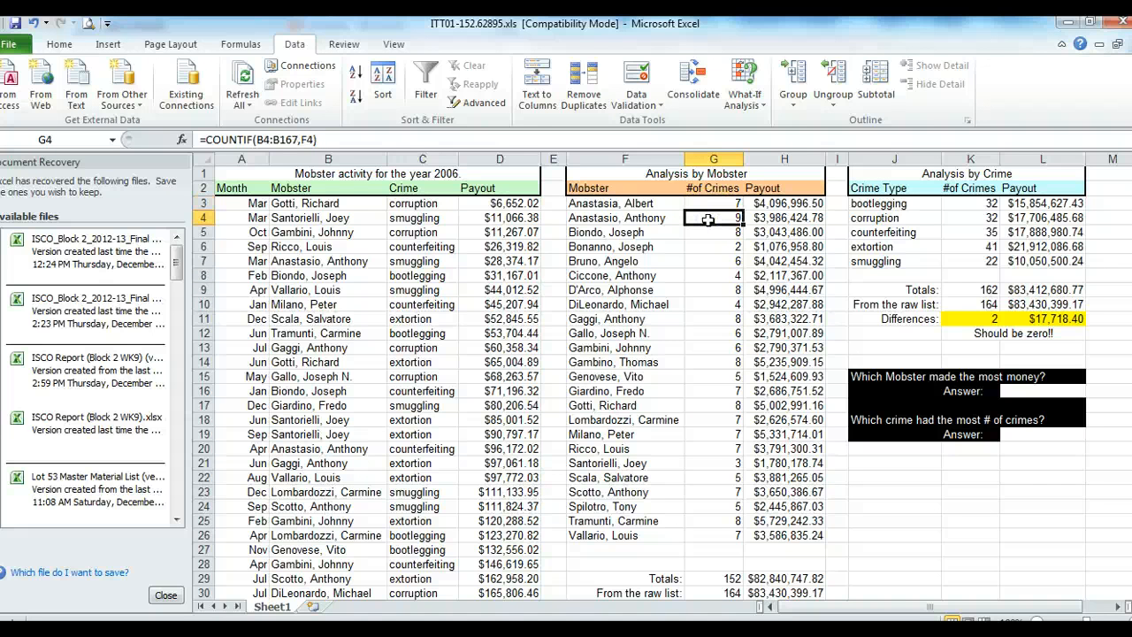
# Correct the COUNTIF range in G4 to B3:B166
pyautogui.doubleClick(263, 140)
pyautogui.write('B3')
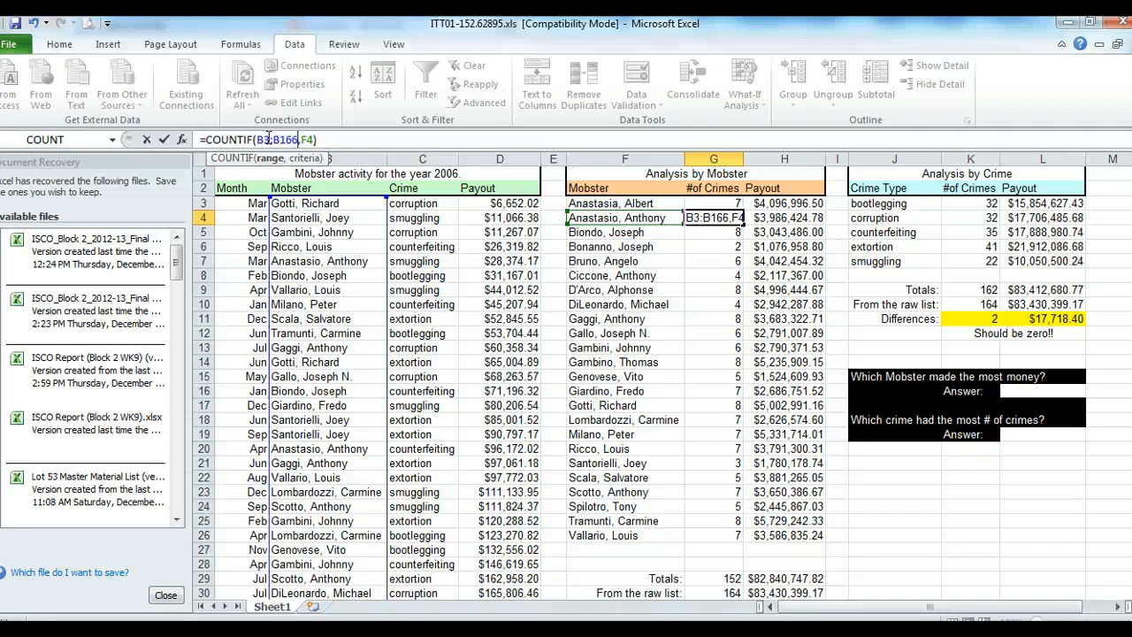
pyautogui.press('Return')
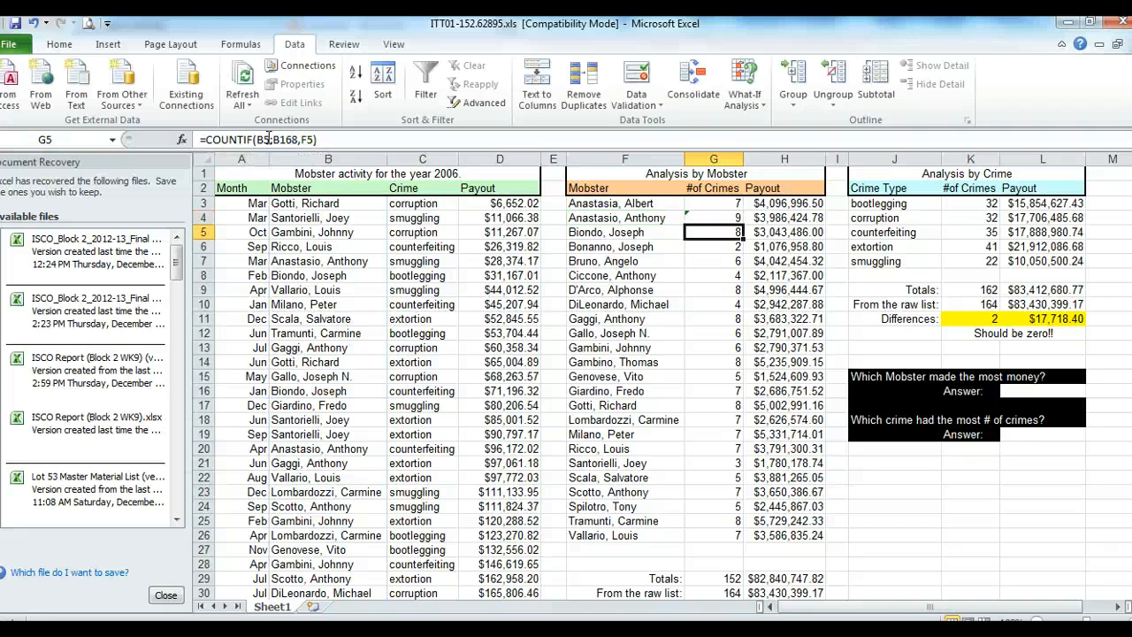
# Make the COUNTIF range in G3 absolute as $B$3:$B$166, keeping F3 as the relative criteria
pyautogui.click(717, 205)
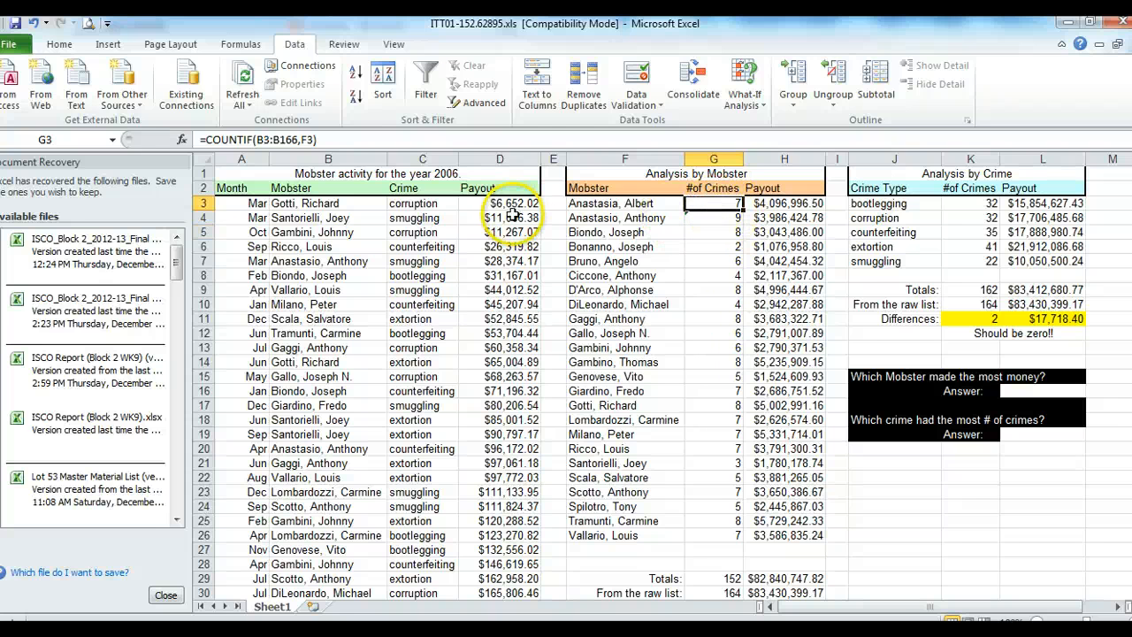
pyautogui.click(257, 140)
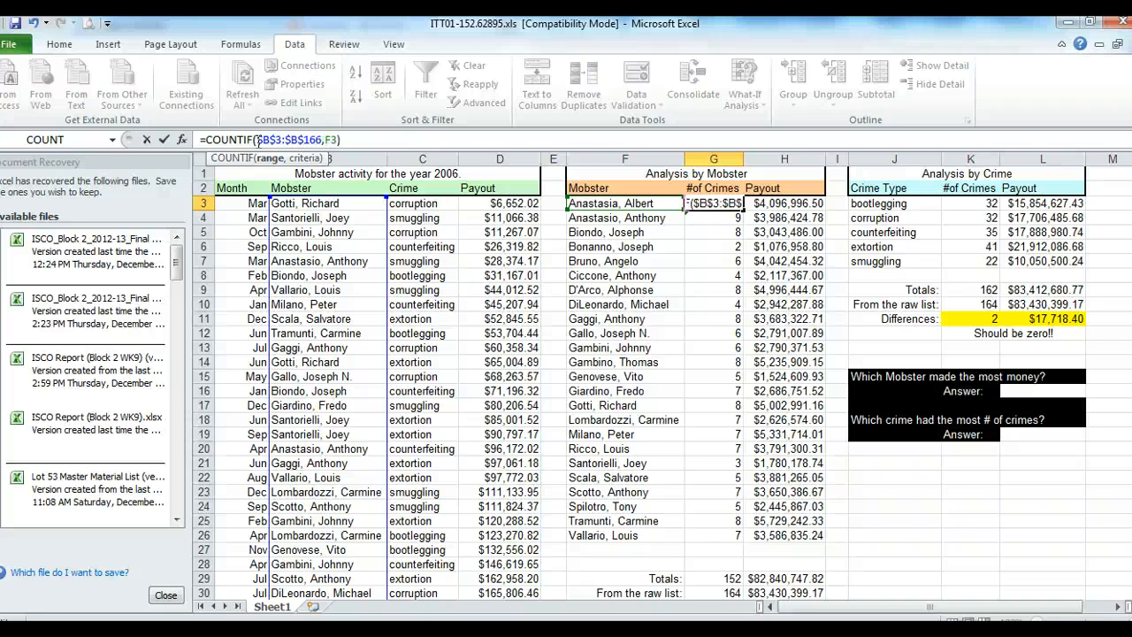
pyautogui.press('Return')
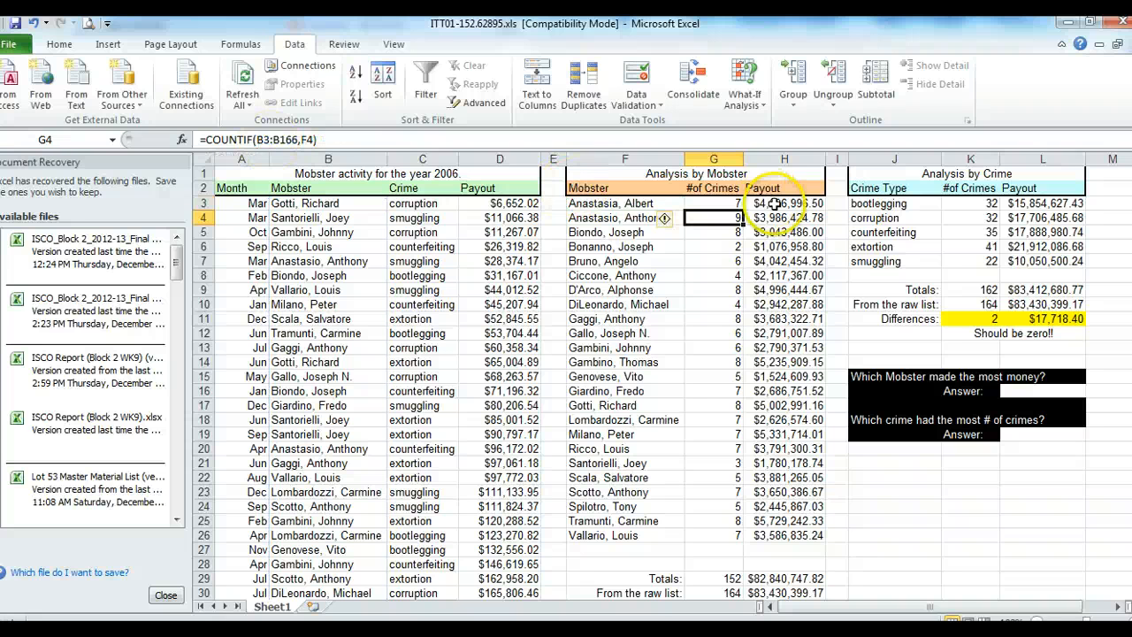
# Fill the absolute-range COUNTIF formula from G3 down through G26
pyautogui.click(725, 205)
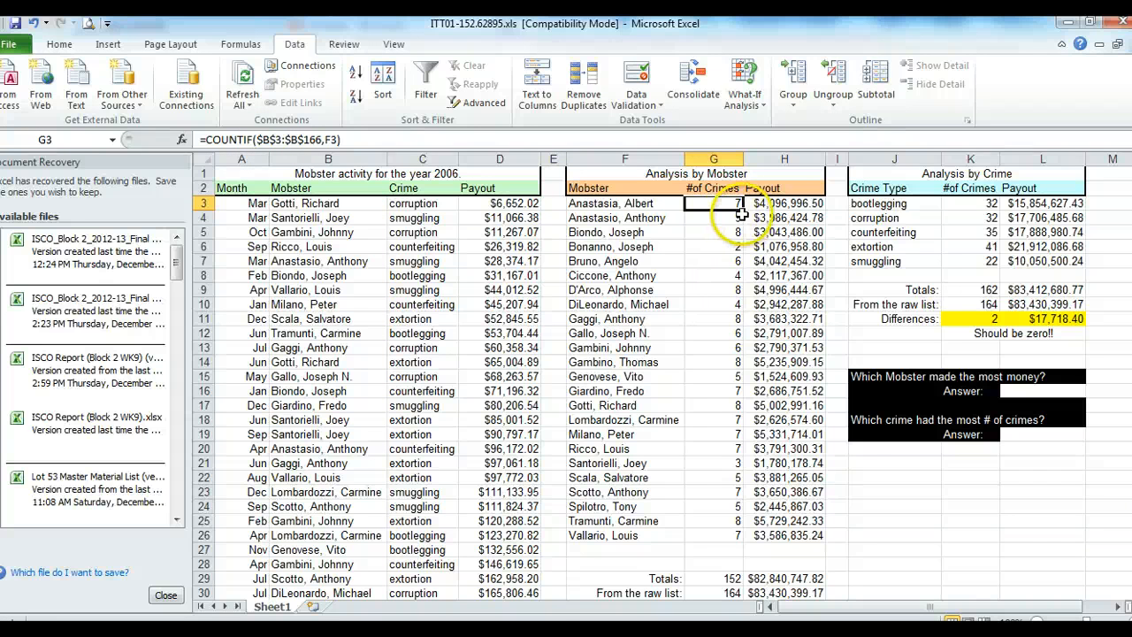
pyautogui.moveTo(744, 210); pyautogui.dragTo(744, 463)
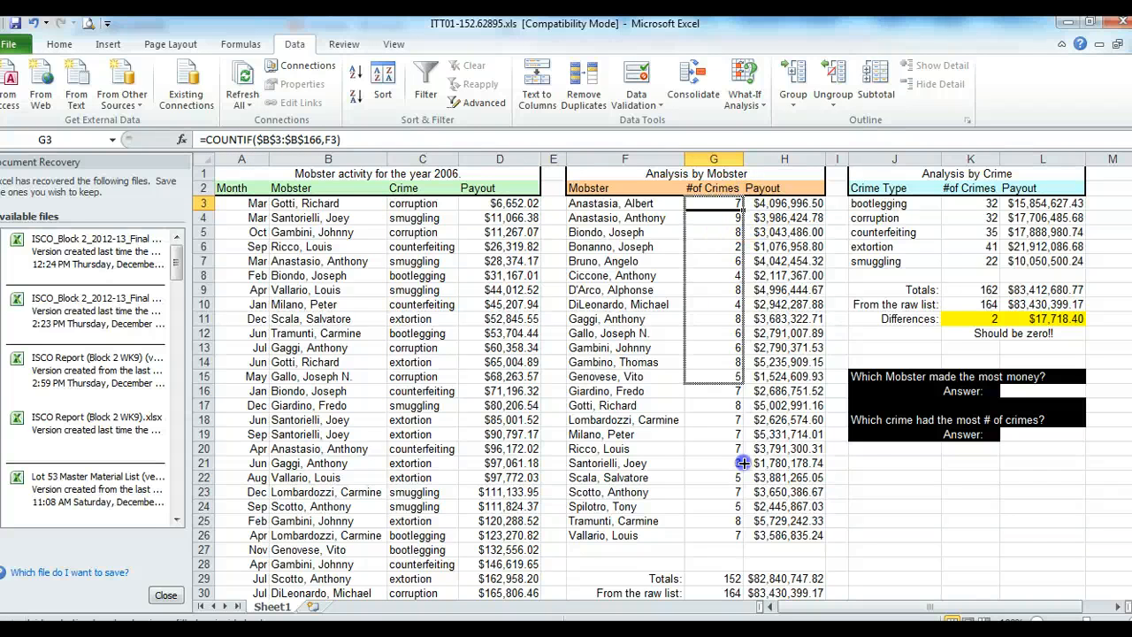
pyautogui.moveTo(744, 538); pyautogui.dragTo(743, 539)
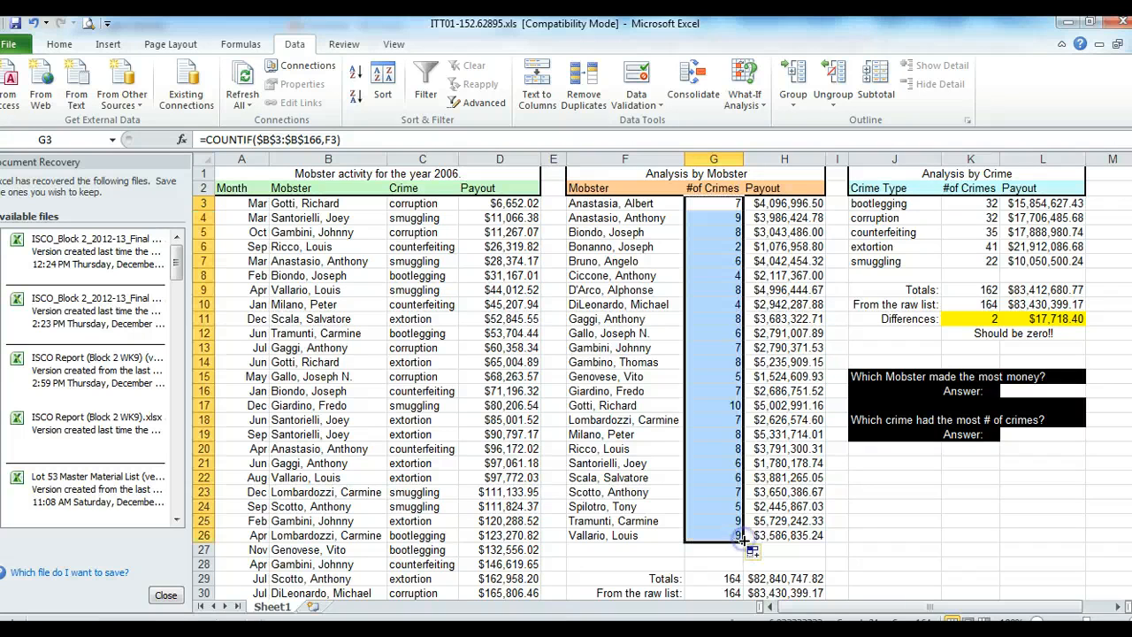
# Check the filled COUNTIF formulas from G3 to G12 row by row against the Mobster column in the raw list
pyautogui.click(718, 206)
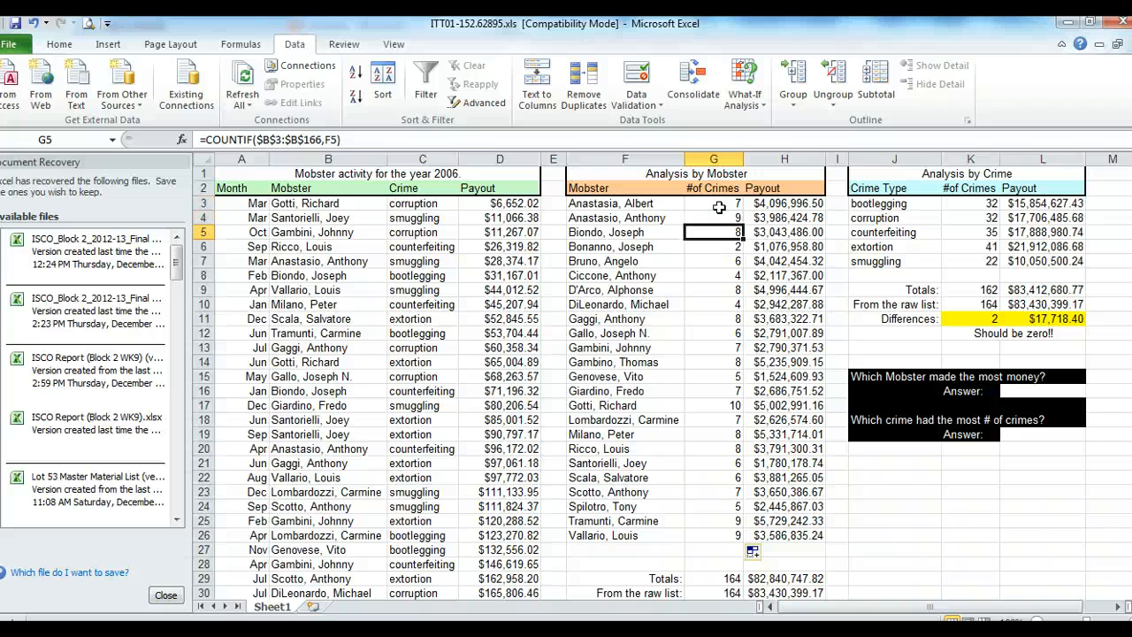
pyautogui.press('Down')
pyautogui.press('Down')
pyautogui.press('Down')
pyautogui.press('Down')
pyautogui.press('Down')
pyautogui.press('Down')
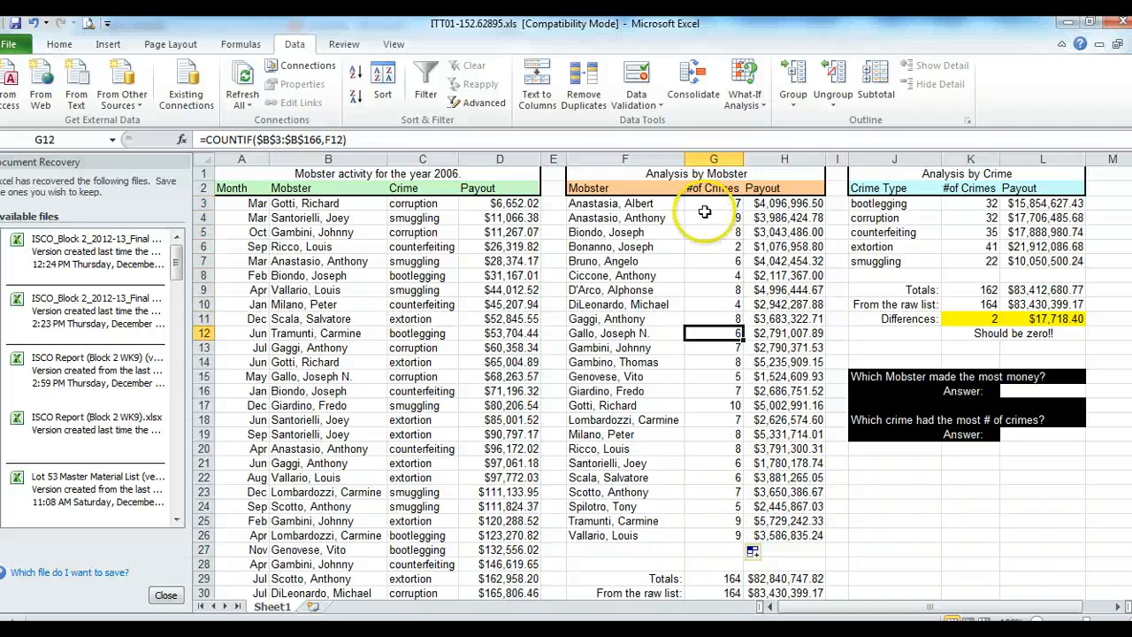
pyautogui.moveTo(318, 208); pyautogui.dragTo(325, 595)
pyautogui.click(316, 318)
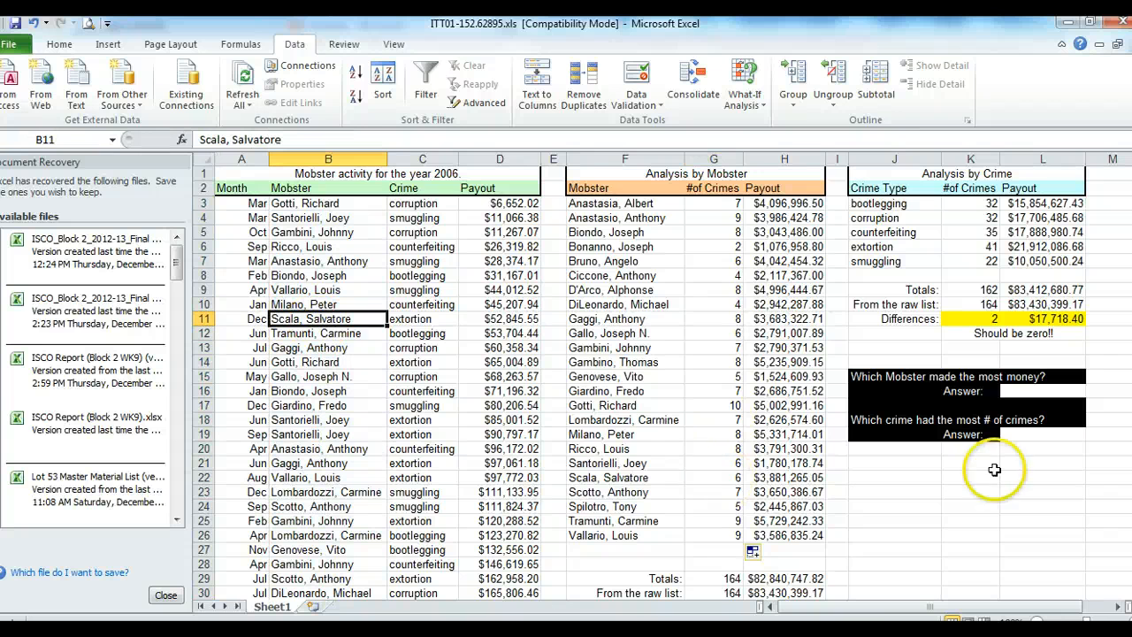
# Compare the crime-count total in G29 with the raw-list reference in G30 and the difference below
pyautogui.scroll(-3, 951, 345)
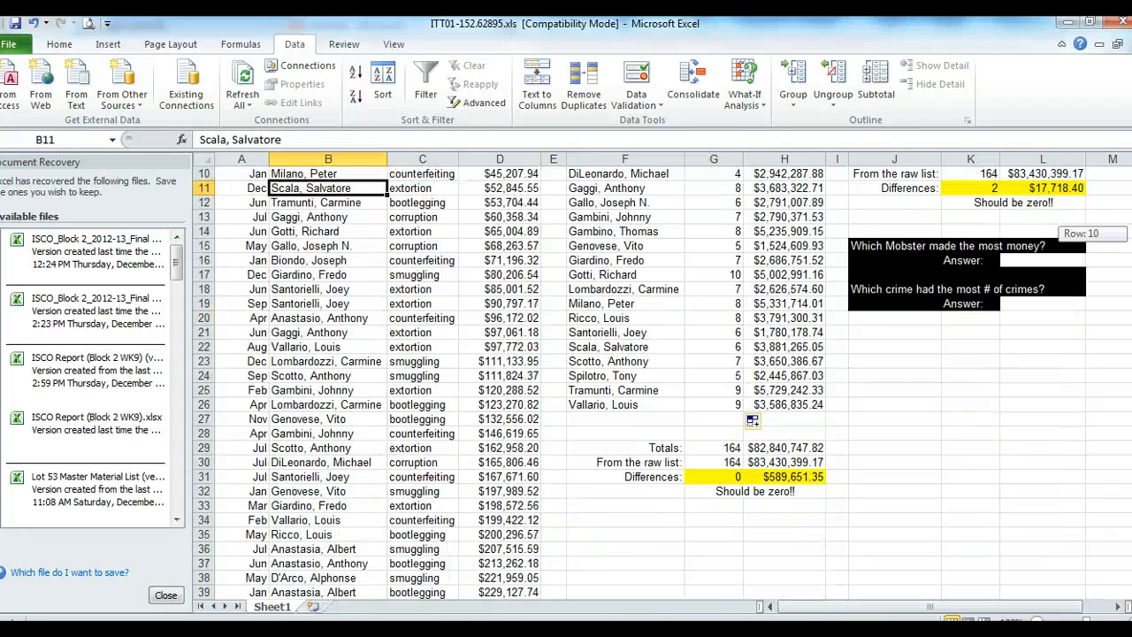
pyautogui.click(717, 448)
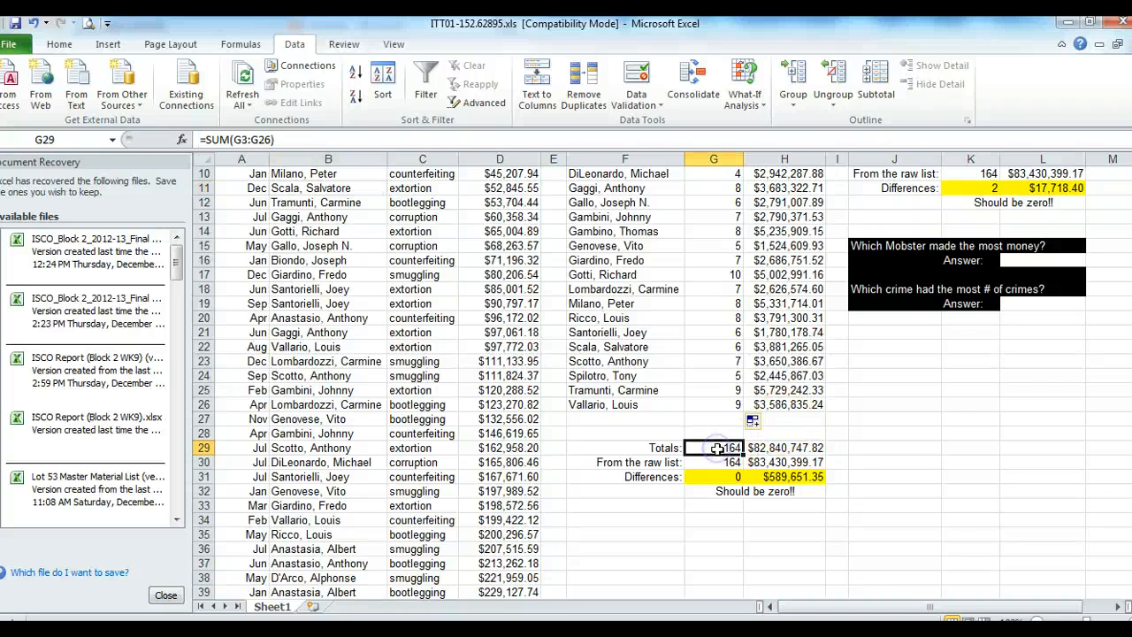
pyautogui.press('Down')
pyautogui.press('Up')
pyautogui.press('Down')
pyautogui.press('Down')
pyautogui.press('Up')
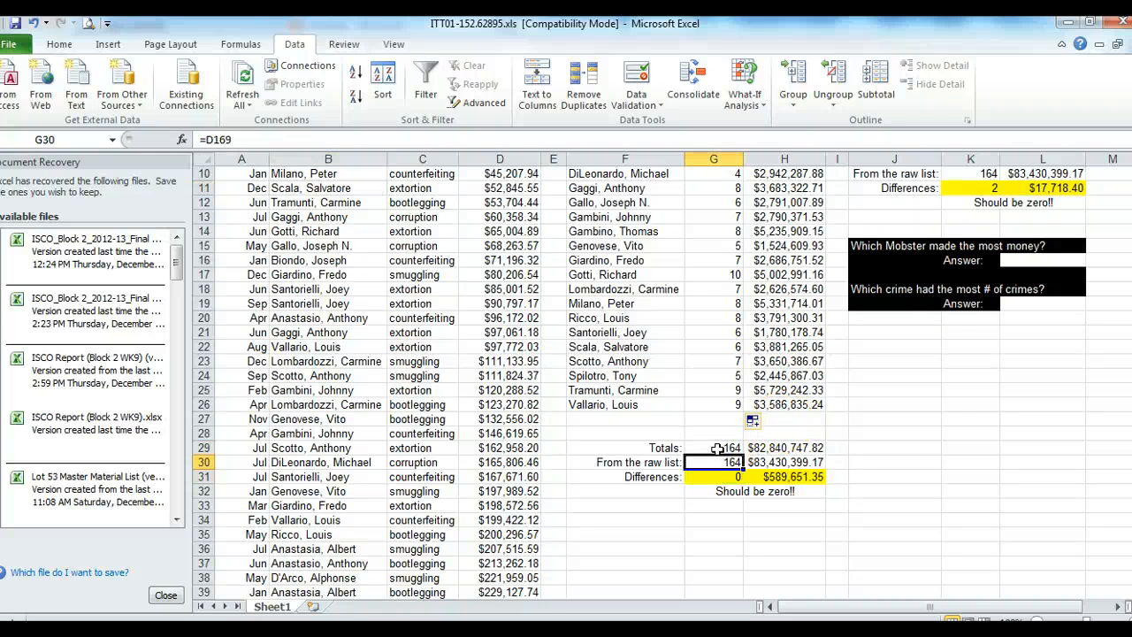
pyautogui.press('Up')
pyautogui.press('Down')
pyautogui.press('Up')
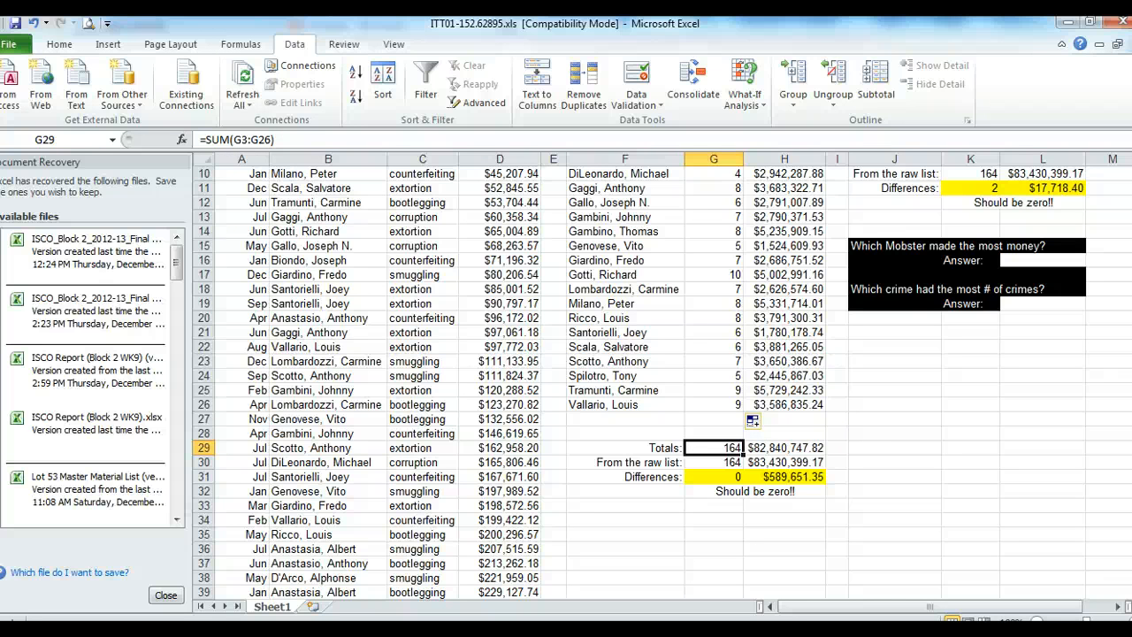
# Compare the payout total in H29 with the raw-list payout in H30
pyautogui.click(770, 448)
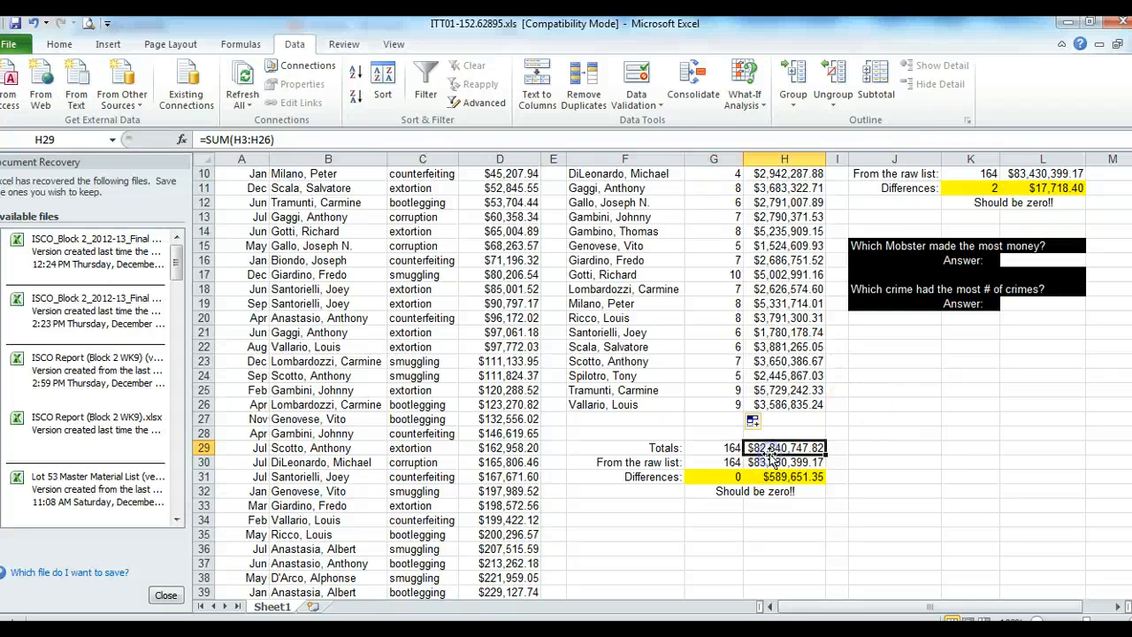
pyautogui.click(770, 461)
pyautogui.press('Up')
pyautogui.press('Down')
pyautogui.press('Up')
pyautogui.scroll(3, 1088, 250)
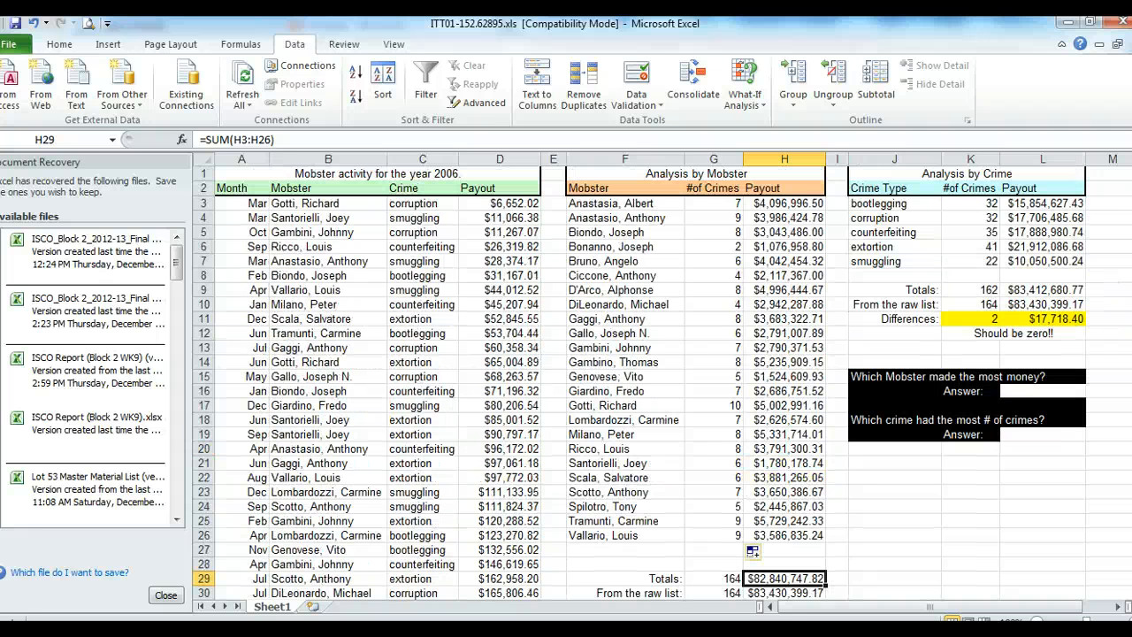
# Examine the range, criteria and sum range of the SUMIF formula in H3 against the COUNTIF formula in G3
pyautogui.click(769, 205)
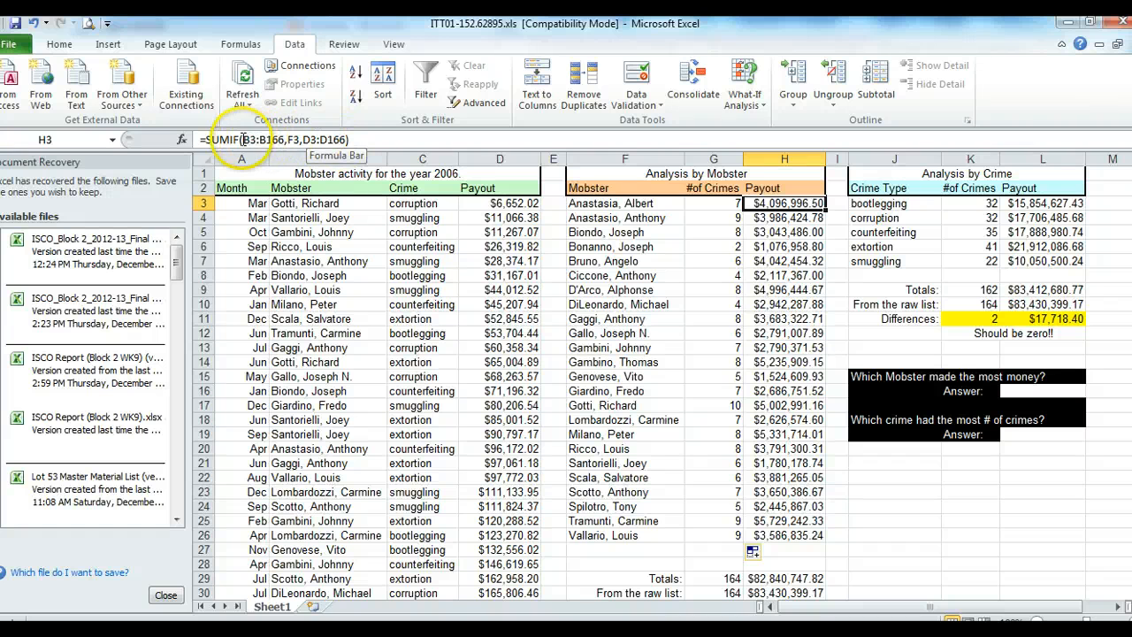
pyautogui.click(721, 204)
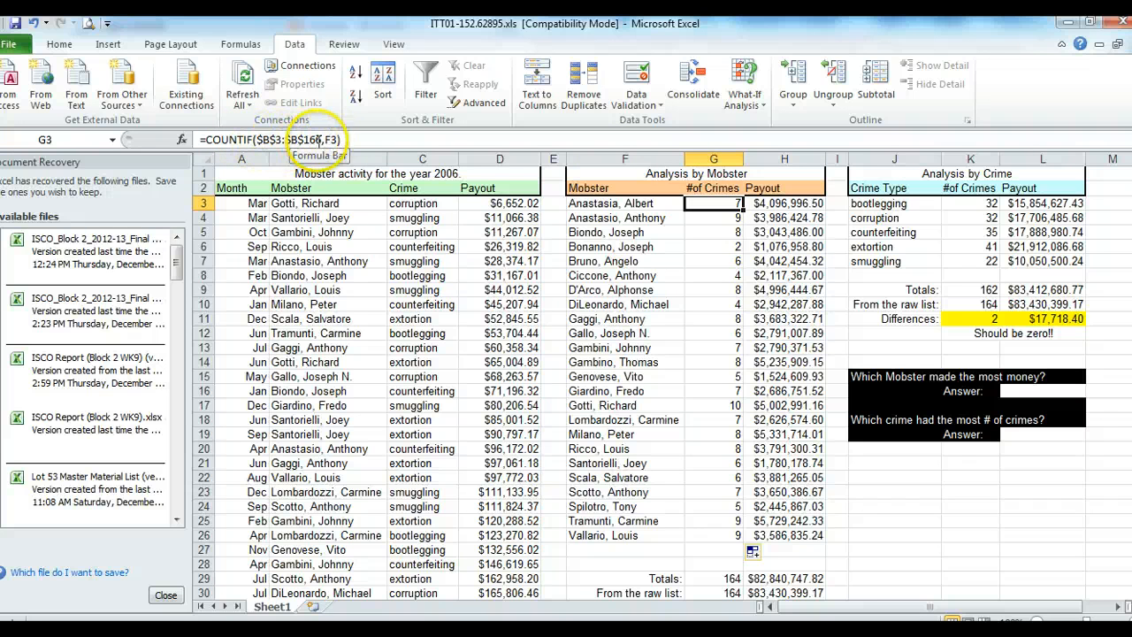
pyautogui.click(778, 204)
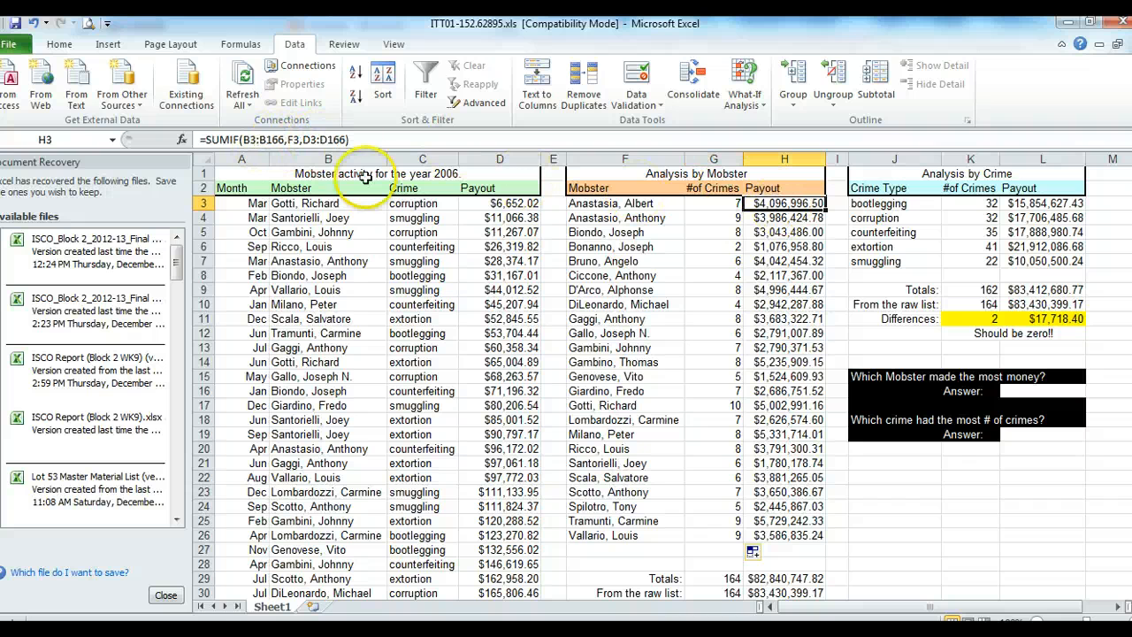
pyautogui.click(346, 139)
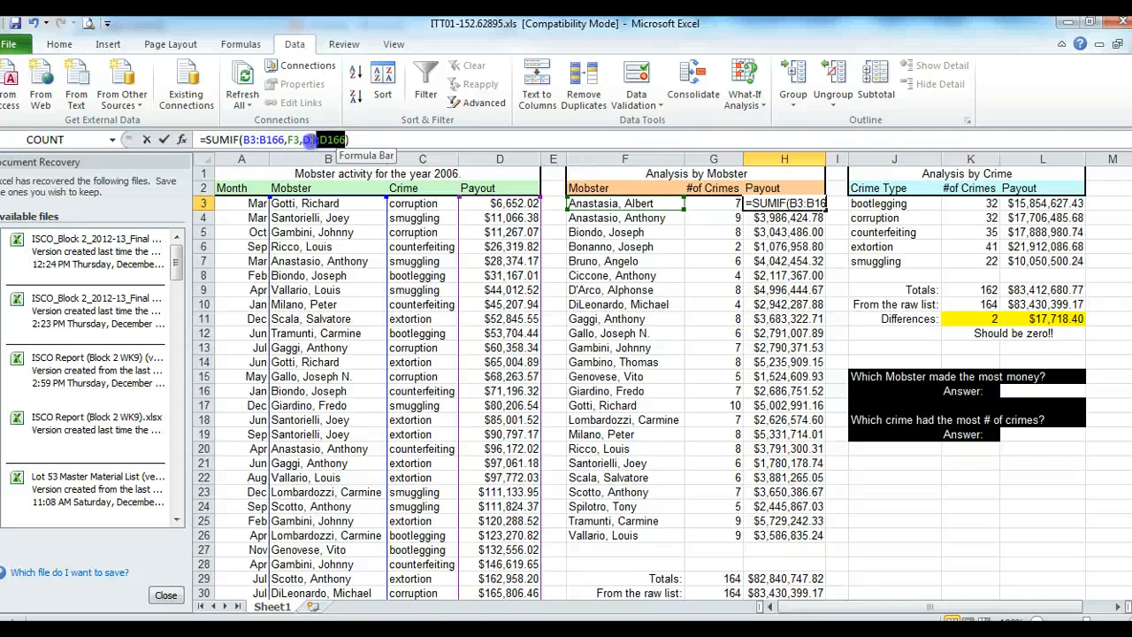
pyautogui.click(277, 140)
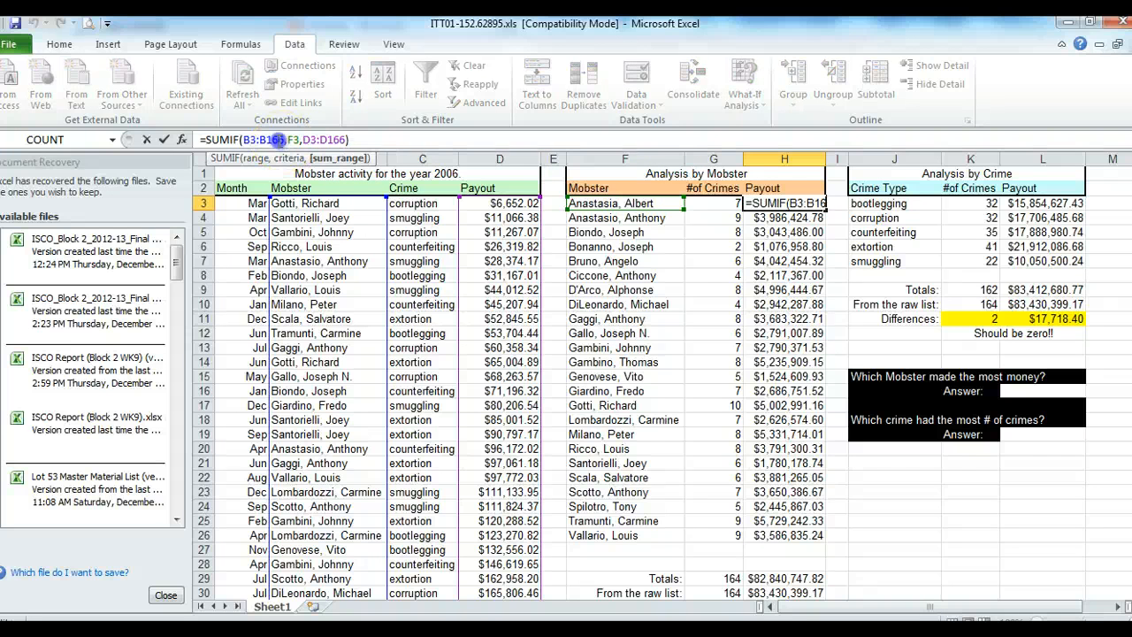
pyautogui.click(363, 139)
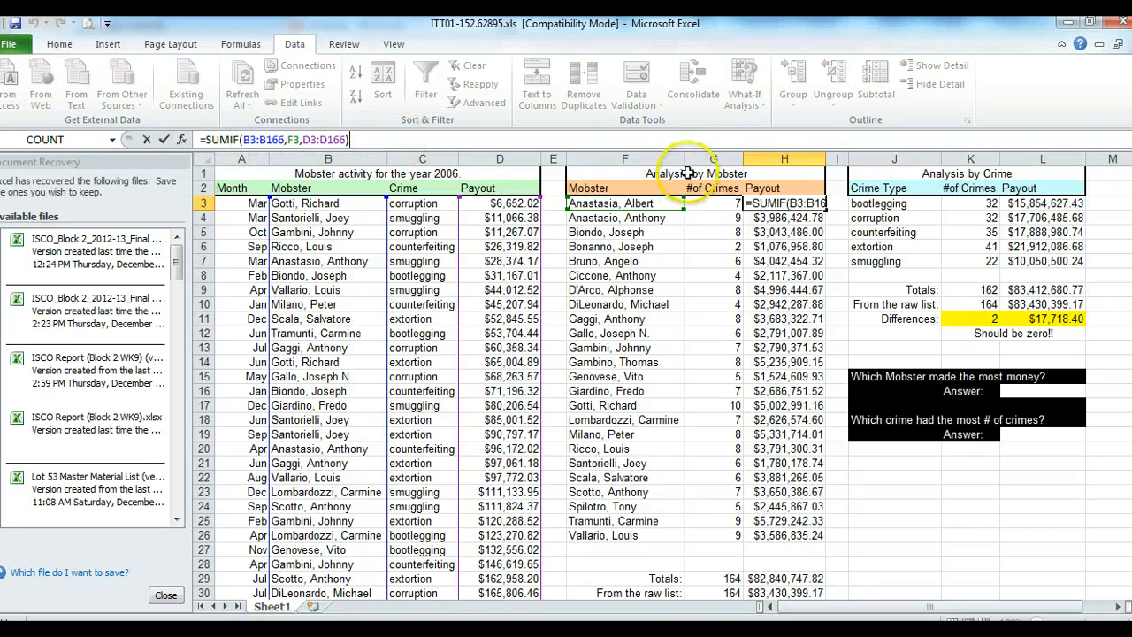
pyautogui.press('Escape')
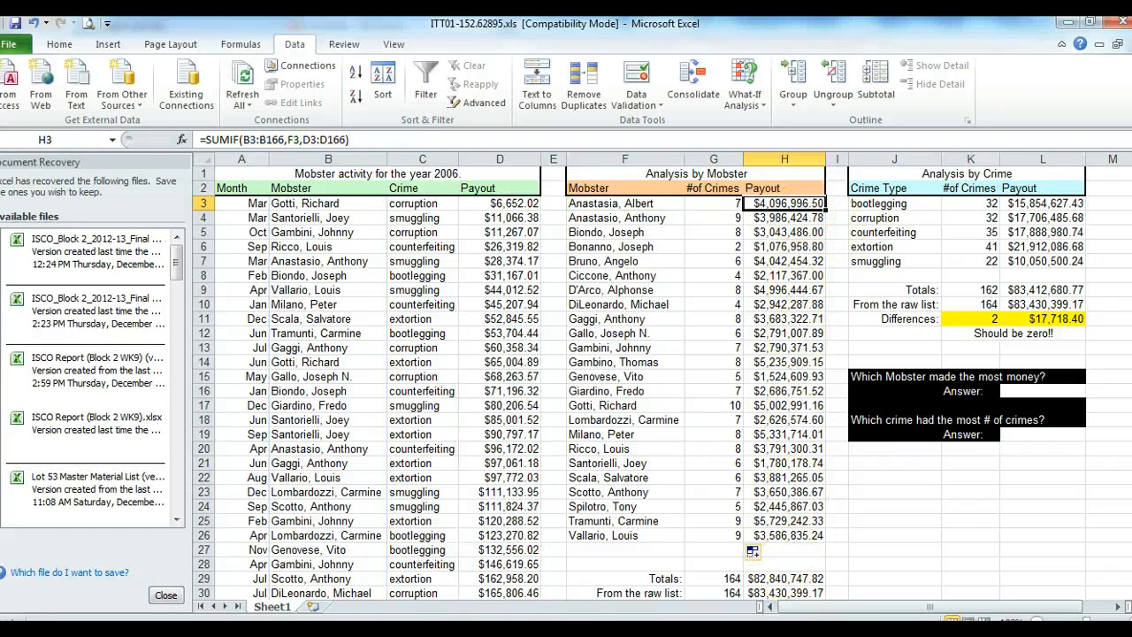
# Check the payout figures in H29 and H30 and the difference formulas in G31 and H31
pyautogui.scroll(-3, 663, 381)
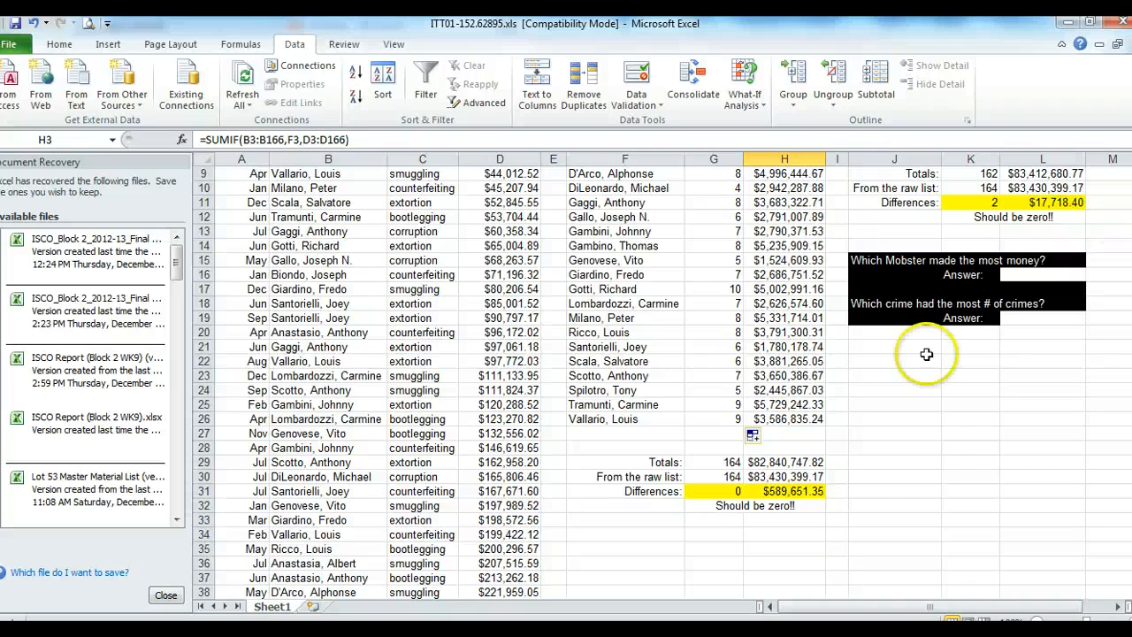
pyautogui.click(762, 461)
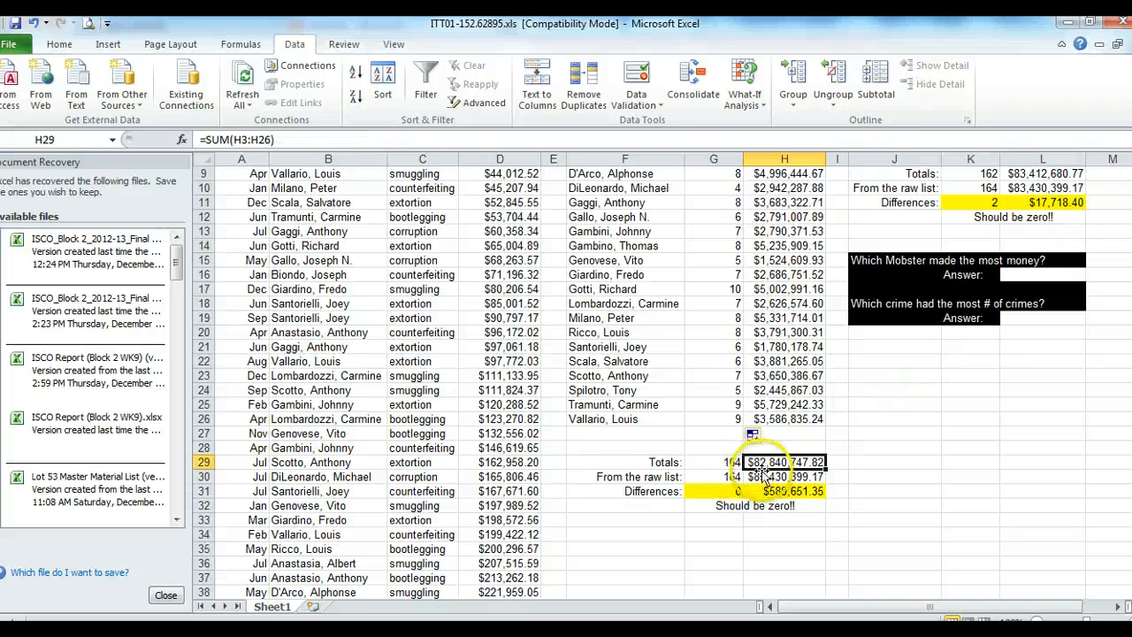
pyautogui.click(762, 476)
pyautogui.click(763, 462)
pyautogui.click(727, 492)
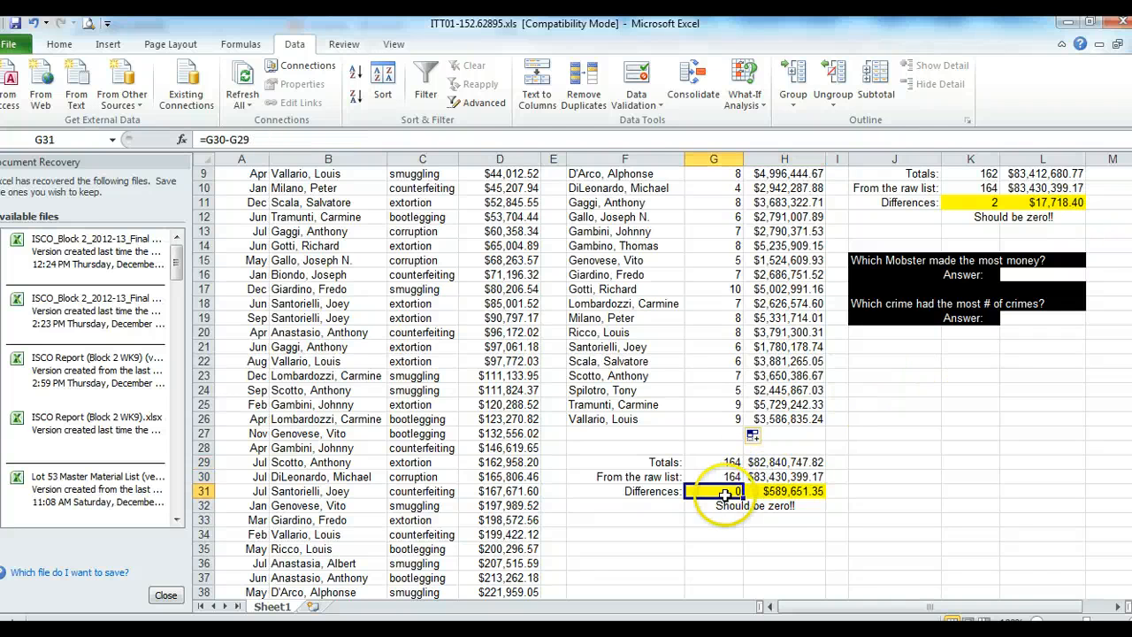
pyautogui.click(798, 497)
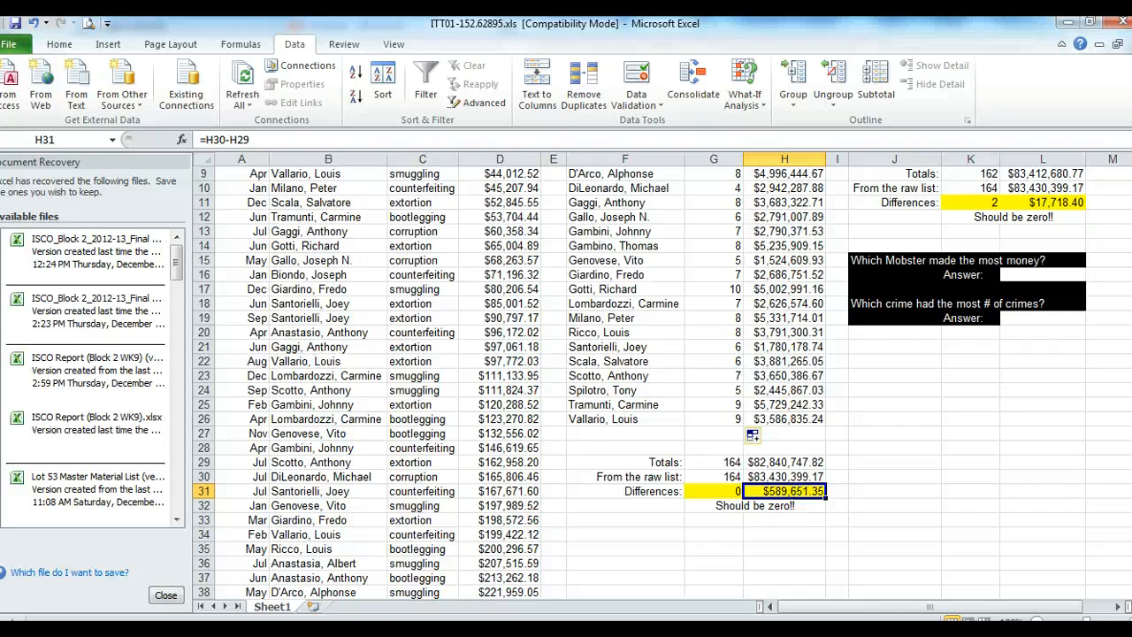
# Examine the range of the COUNTIF formula in K3 of the Analysis by Crime table
pyautogui.scroll(3, 1094, 248)
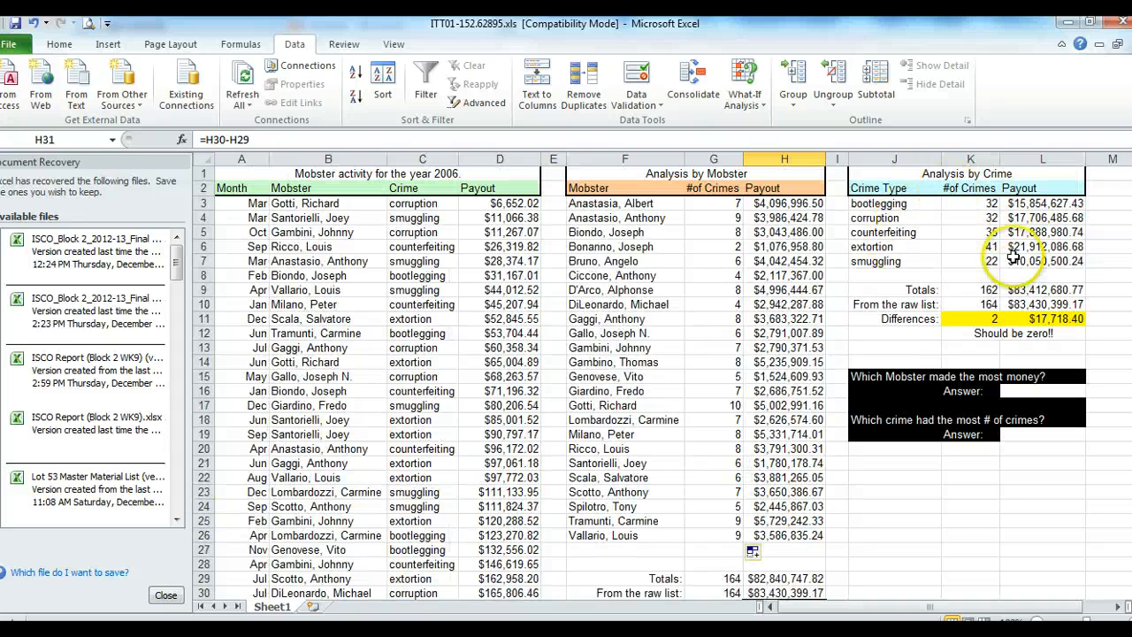
pyautogui.click(982, 206)
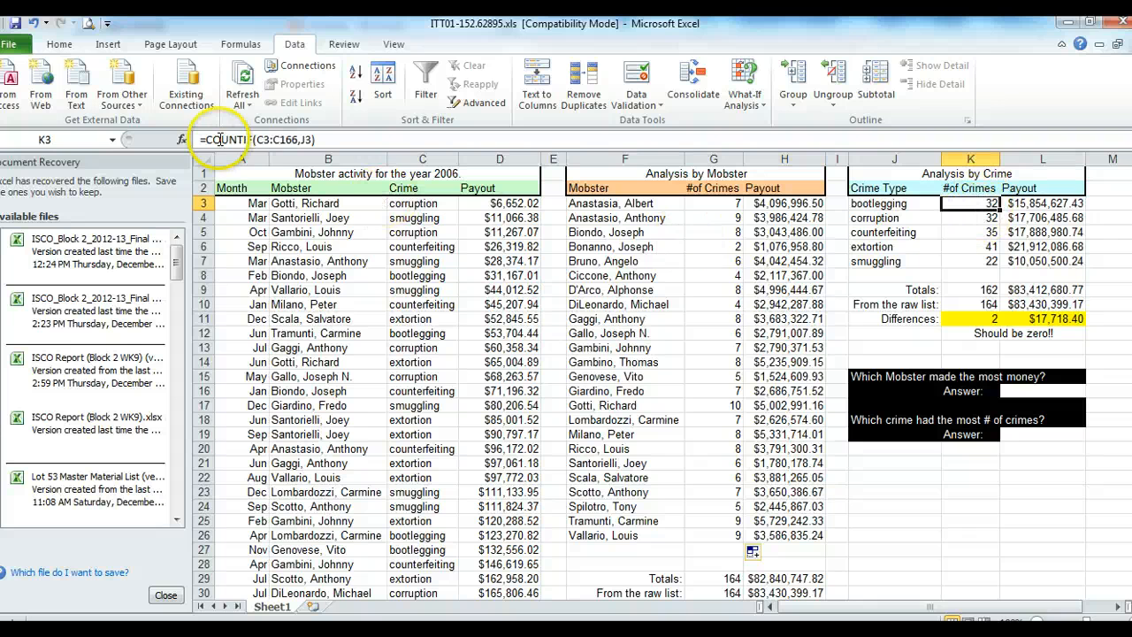
pyautogui.click(259, 140)
pyautogui.moveTo(257, 140); pyautogui.dragTo(292, 140)
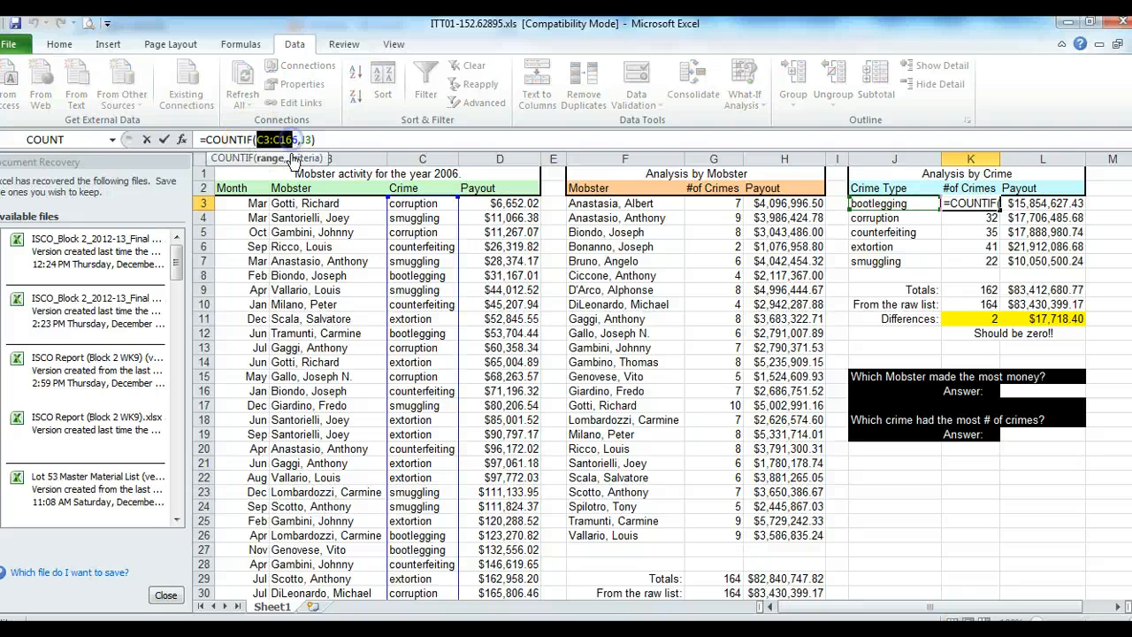
pyautogui.moveTo(295, 202); pyautogui.dragTo(315, 419)
pyautogui.press('Escape')
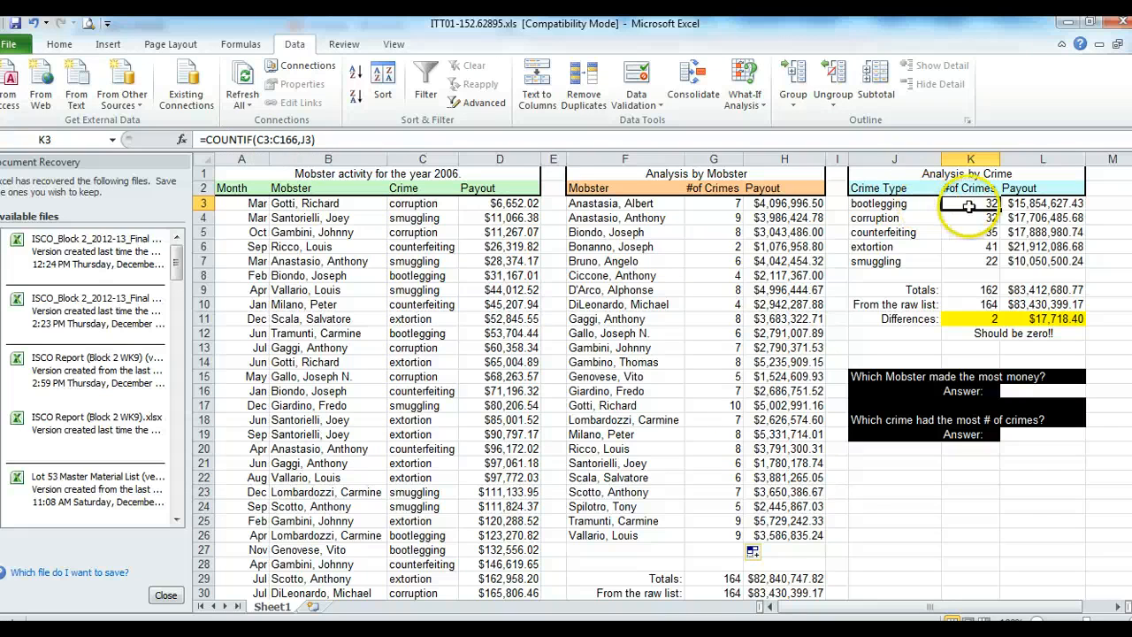
# Inspect the criteria reference in K3's COUNTIF formula and compare it with the formula in K4
pyautogui.doubleClick(307, 139)
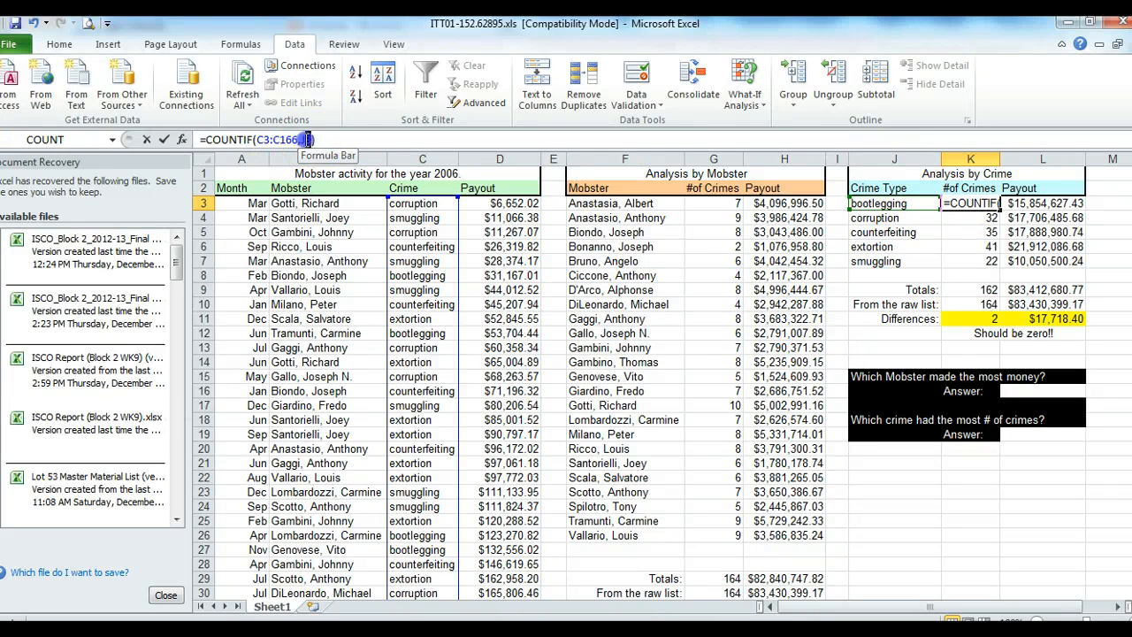
pyautogui.click(307, 139)
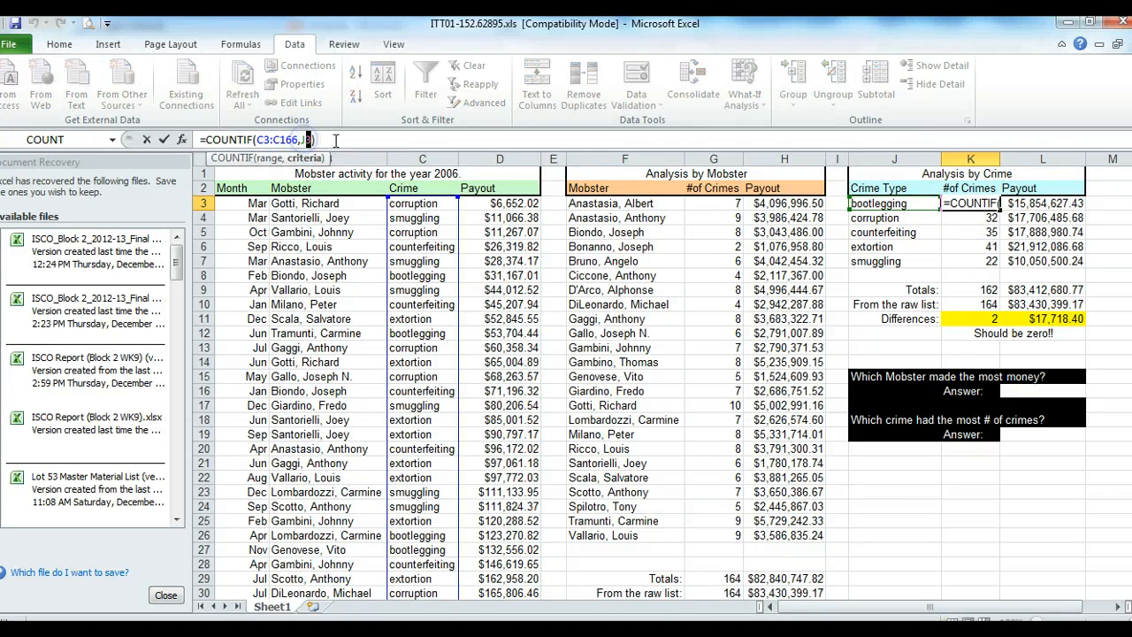
pyautogui.click(942, 226)
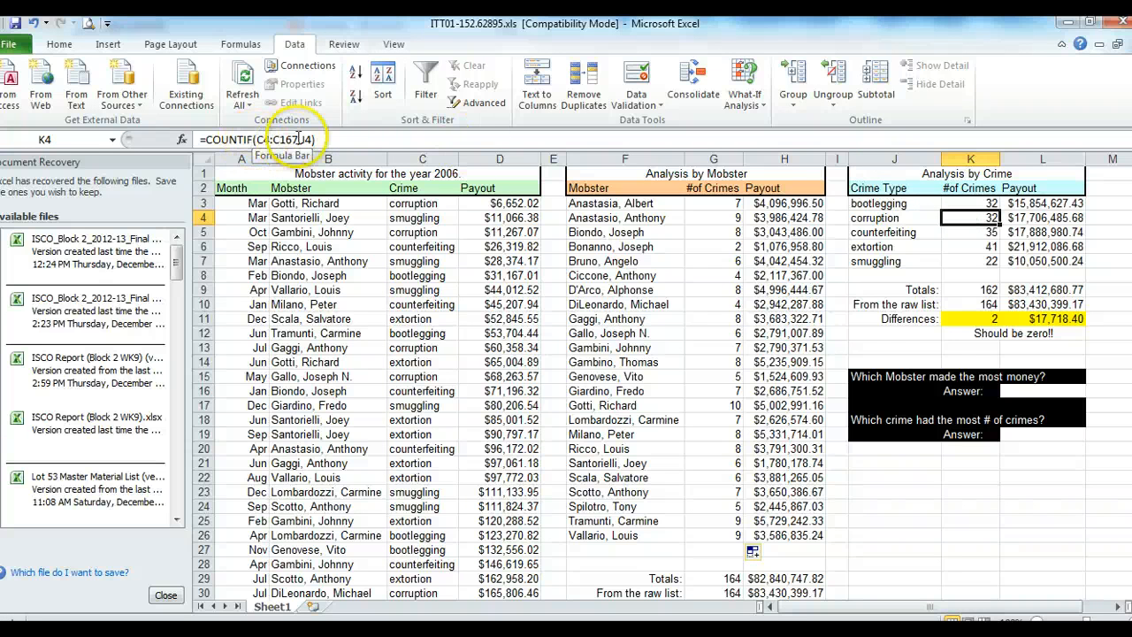
# Compare the absolute range in G3's COUNTIF formula with the range in K3's COUNTIF formula, and check the crime count difference in K11
pyautogui.click(720, 207)
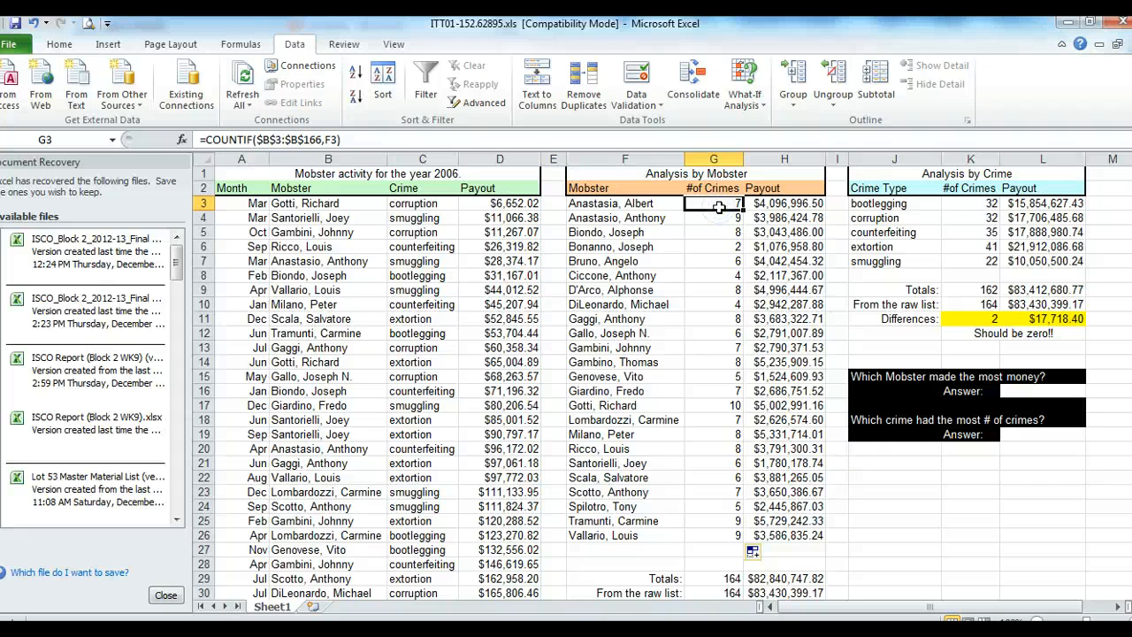
pyautogui.click(982, 208)
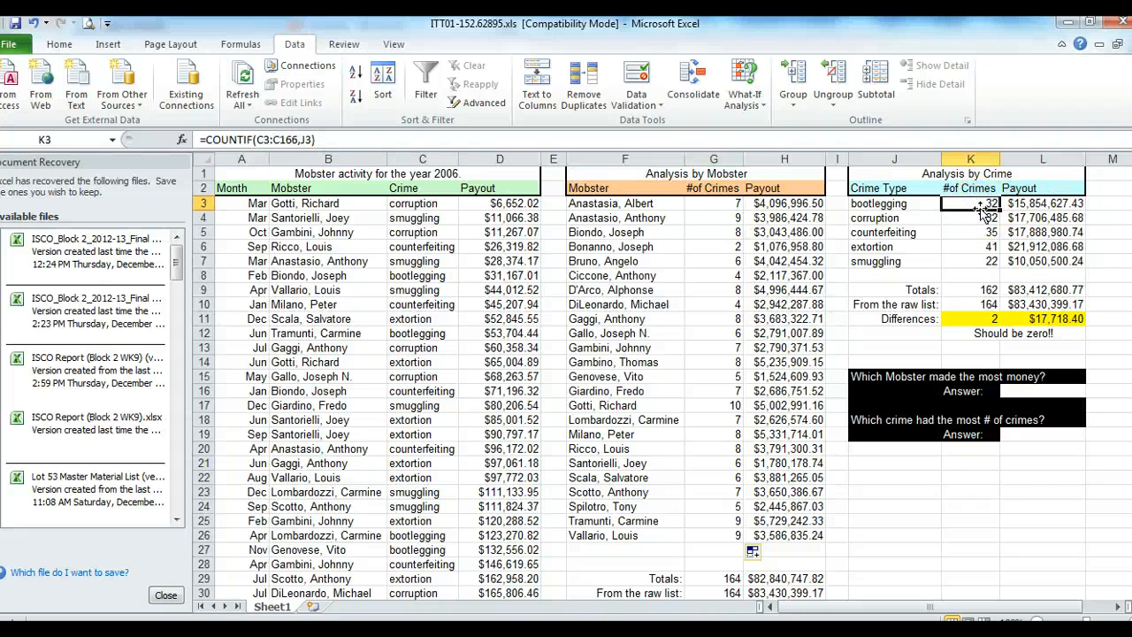
pyautogui.doubleClick(263, 139)
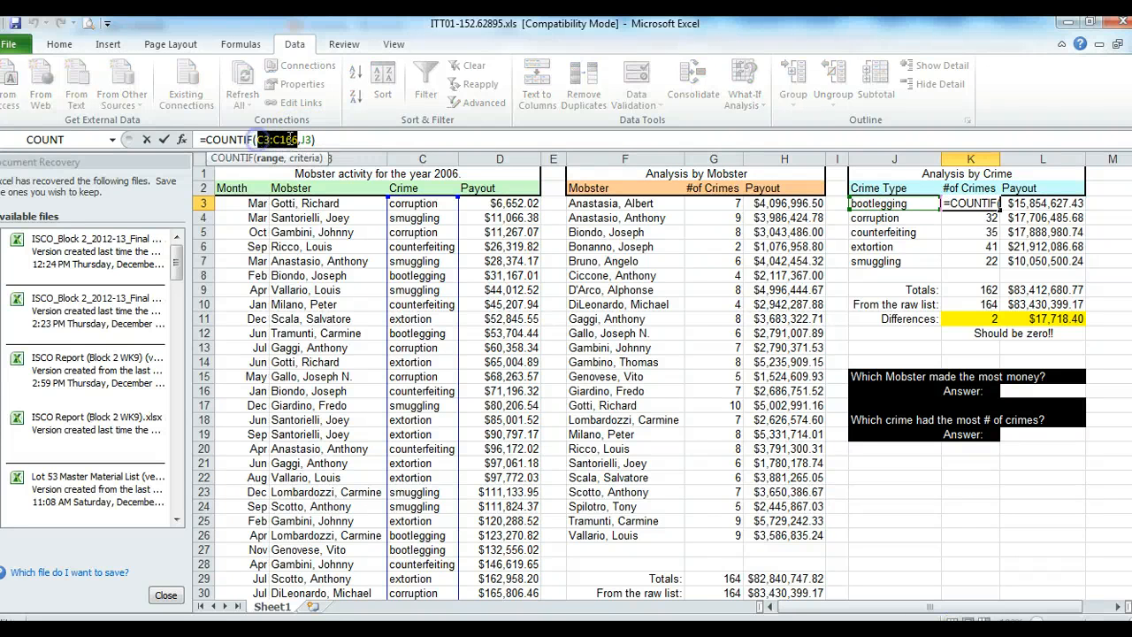
pyautogui.click(320, 138)
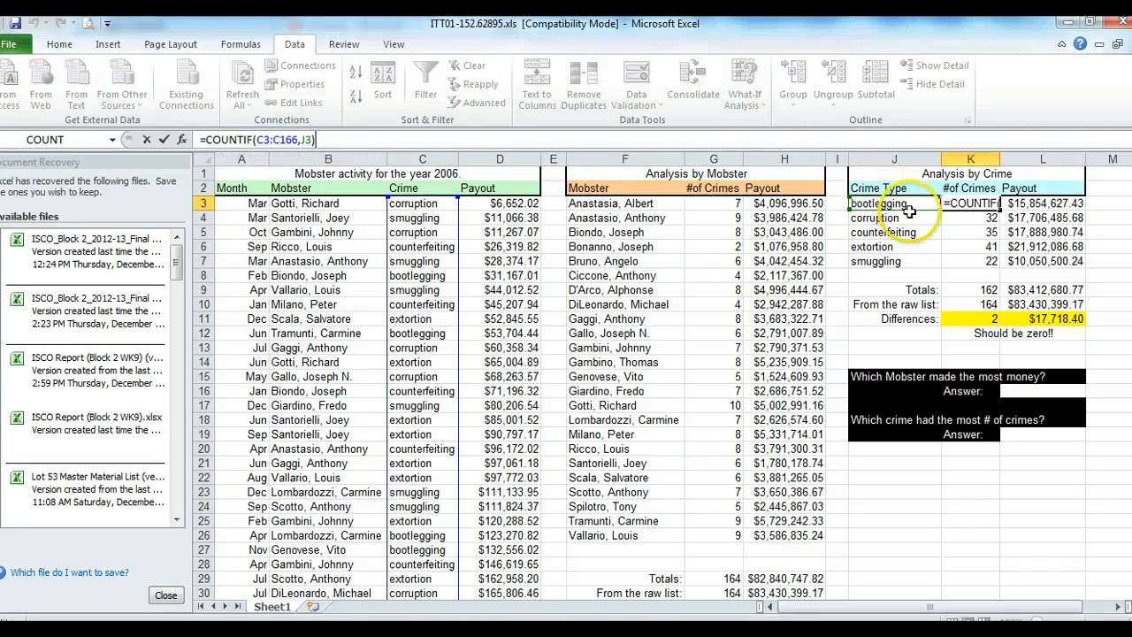
pyautogui.press('Escape')
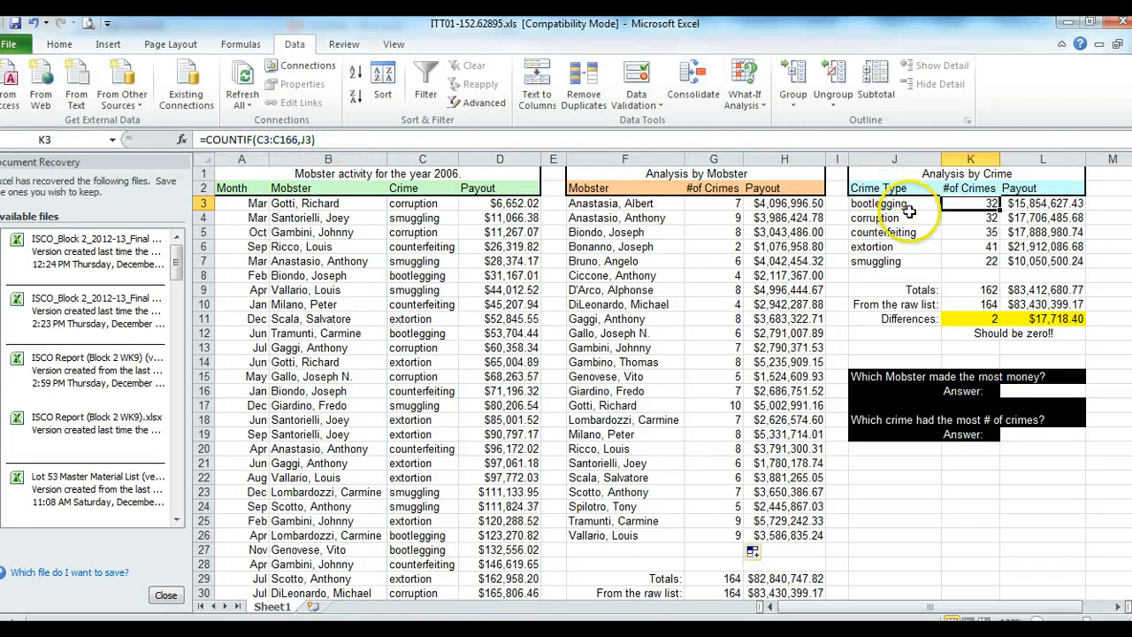
pyautogui.click(986, 319)
# Examine the range and sum range of the SUMIF formula in L3 of the Analysis by Crime table
pyautogui.click(1037, 202)
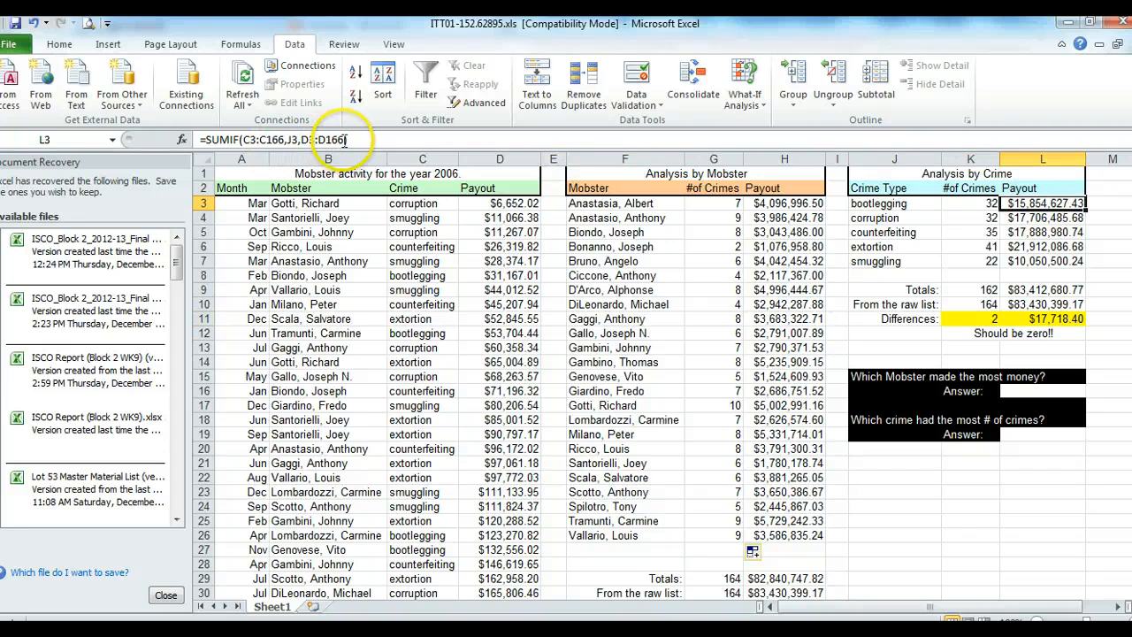
pyautogui.moveTo(344, 140); pyautogui.dragTo(288, 140)
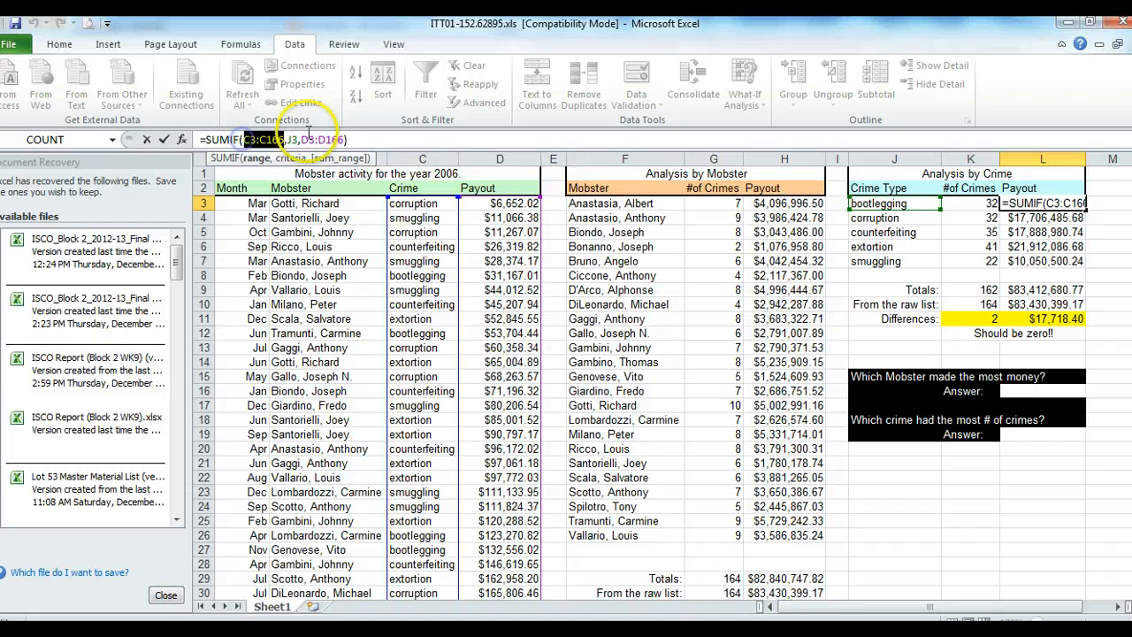
pyautogui.click(363, 138)
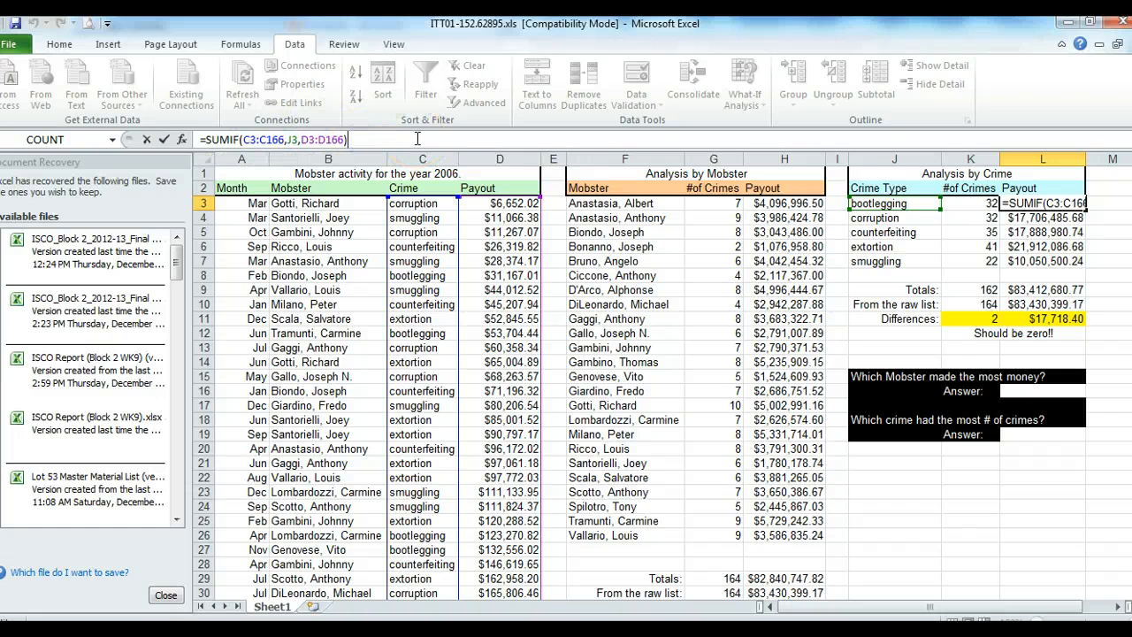
pyautogui.click(1033, 391)
# Check the difference formulas in K11 and L11 and the two Answer prompts for the top-earning mobster and most frequent crime
pyautogui.click(982, 319)
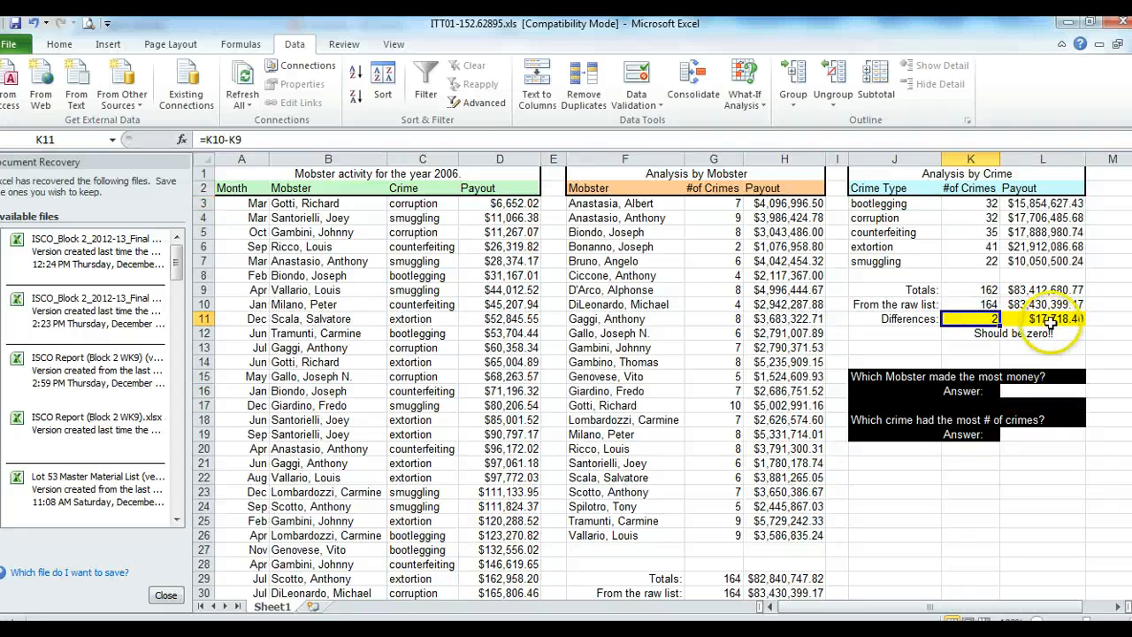
pyautogui.click(1050, 321)
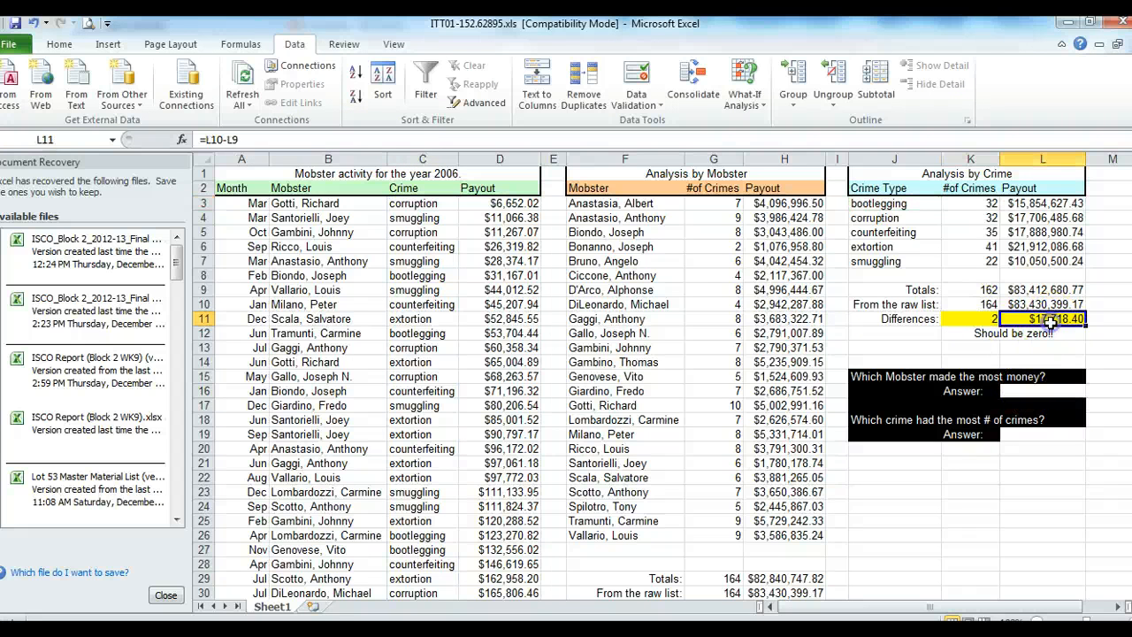
pyautogui.click(964, 392)
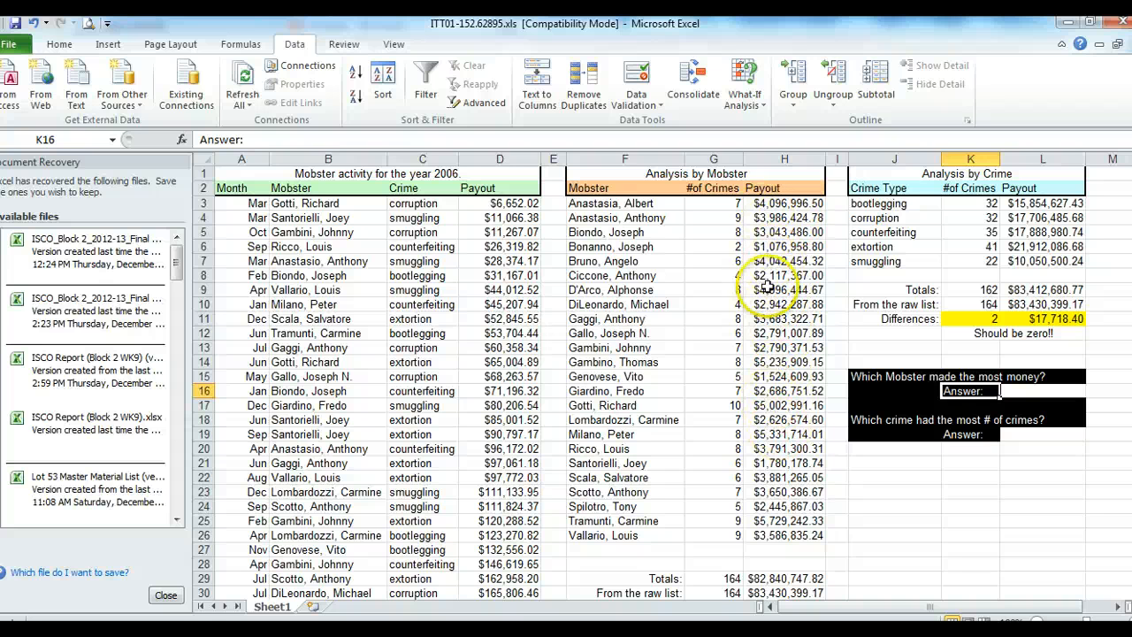
pyautogui.click(971, 434)
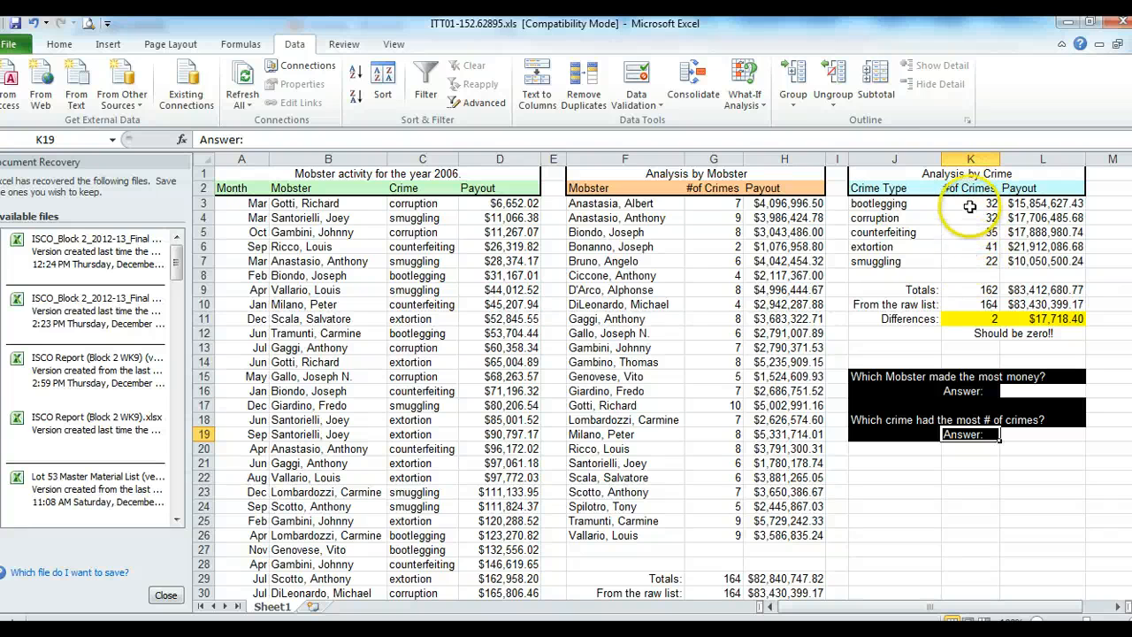
pyautogui.click(956, 506)
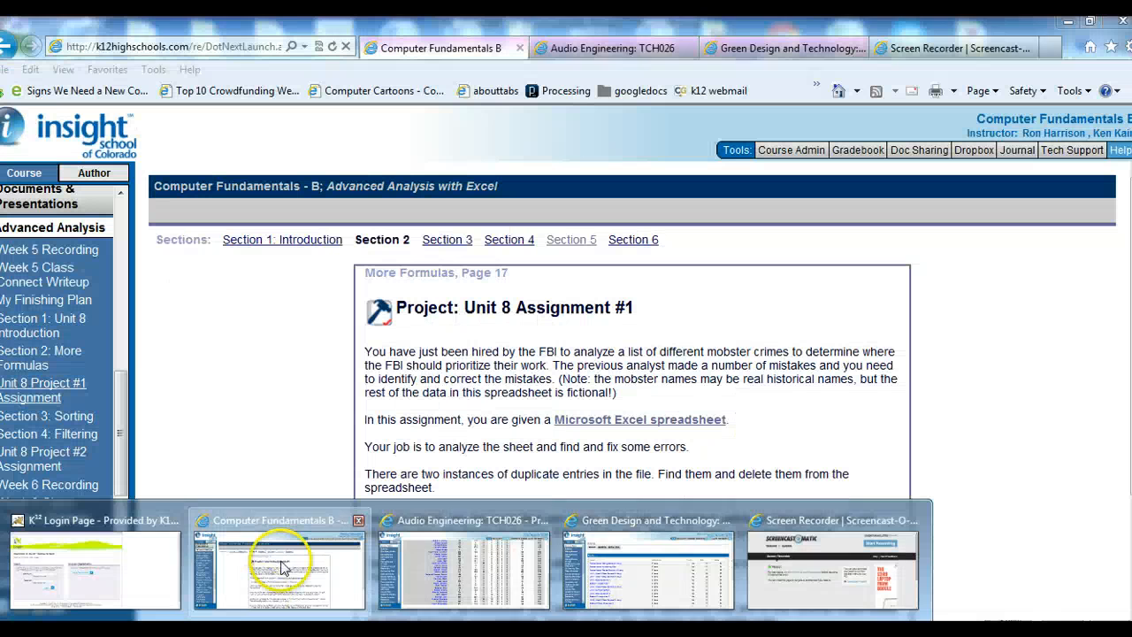
# Switch to the Computer Fundamentals B page in Internet Explorer and review the Unit 8 Assignment #1 instructions
pyautogui.click(283, 575)
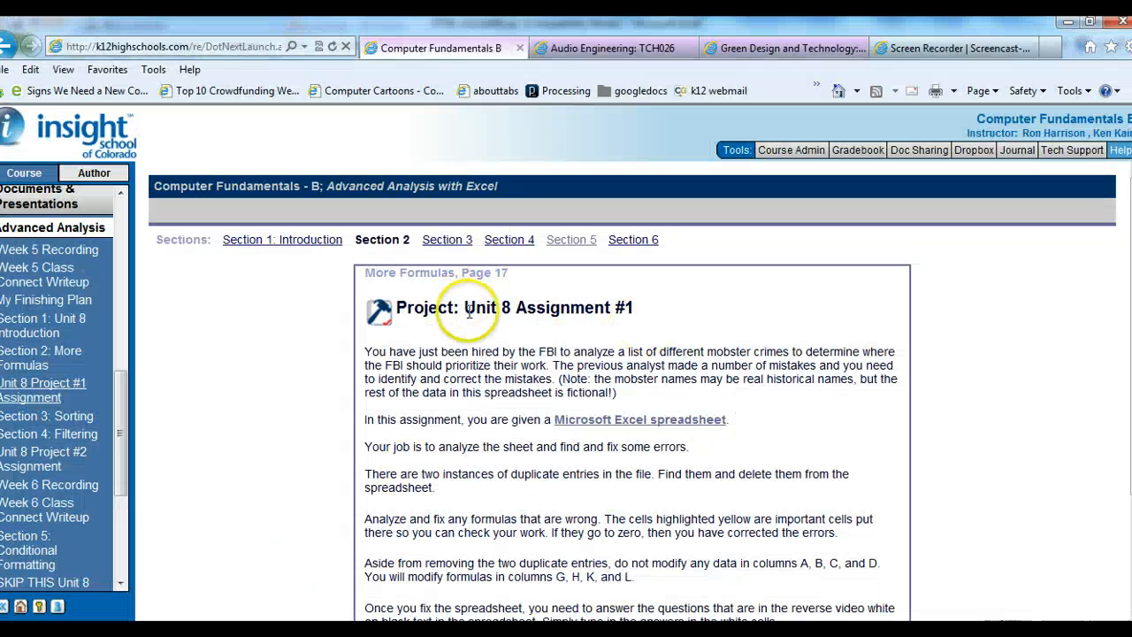
pyautogui.moveTo(469, 311); pyautogui.dragTo(675, 293)
pyautogui.click(775, 318)
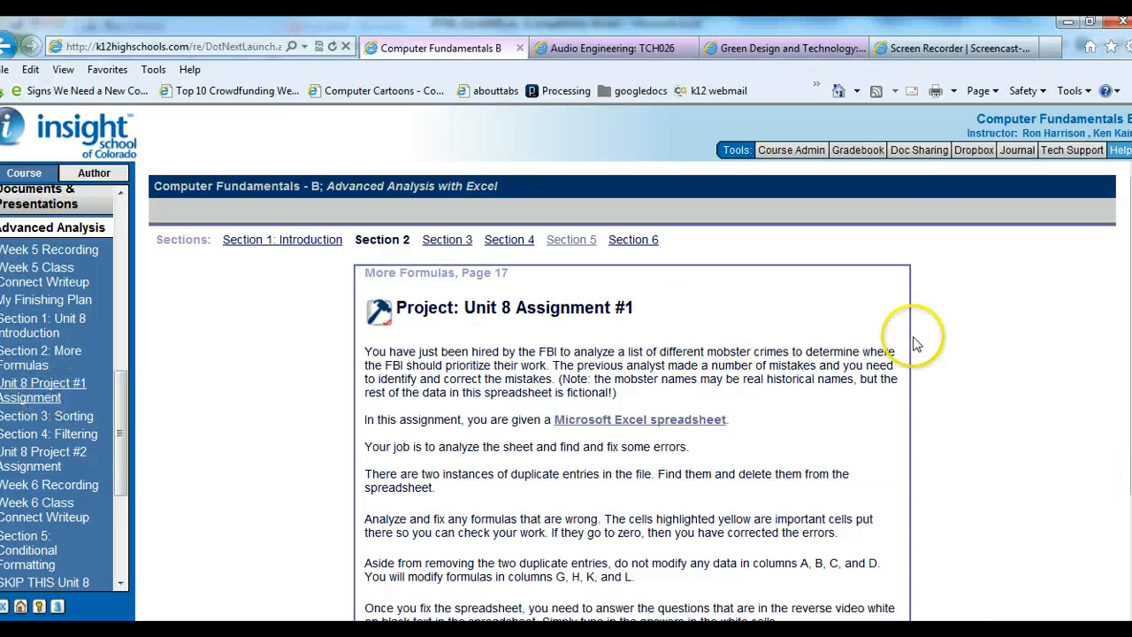
pyautogui.scroll(-2, 632, 398)
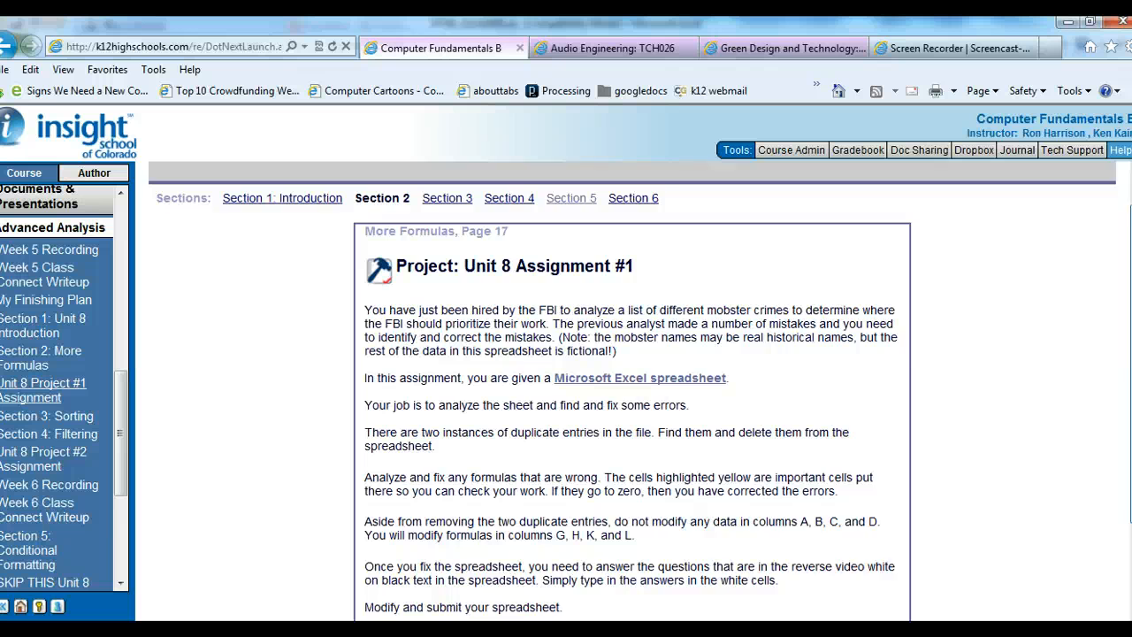
pyautogui.scroll(1, 632, 398)
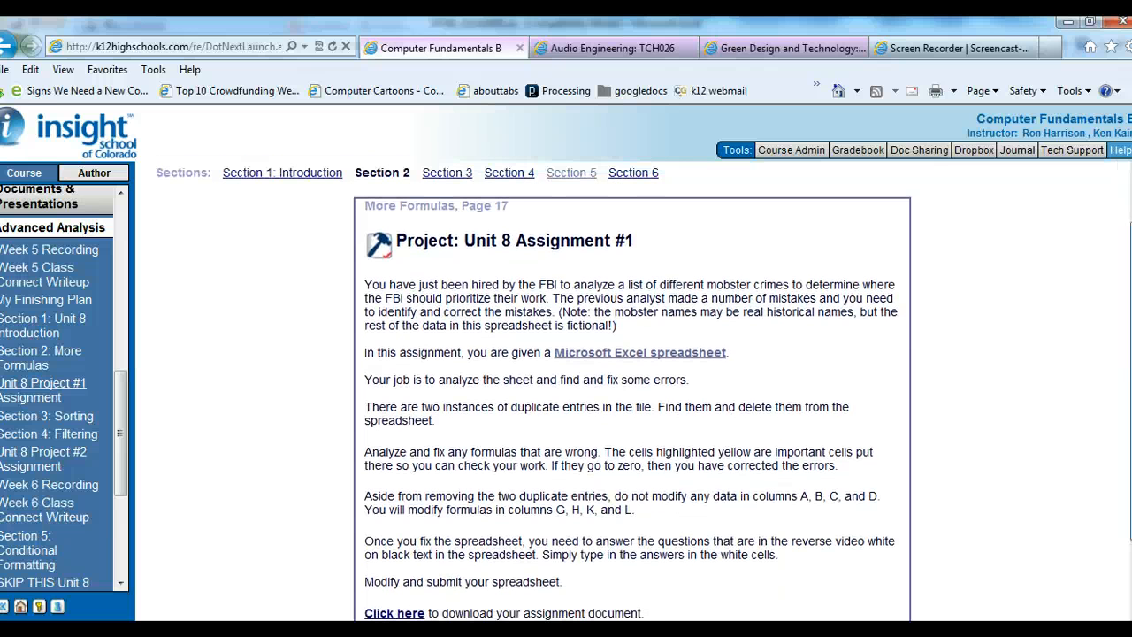